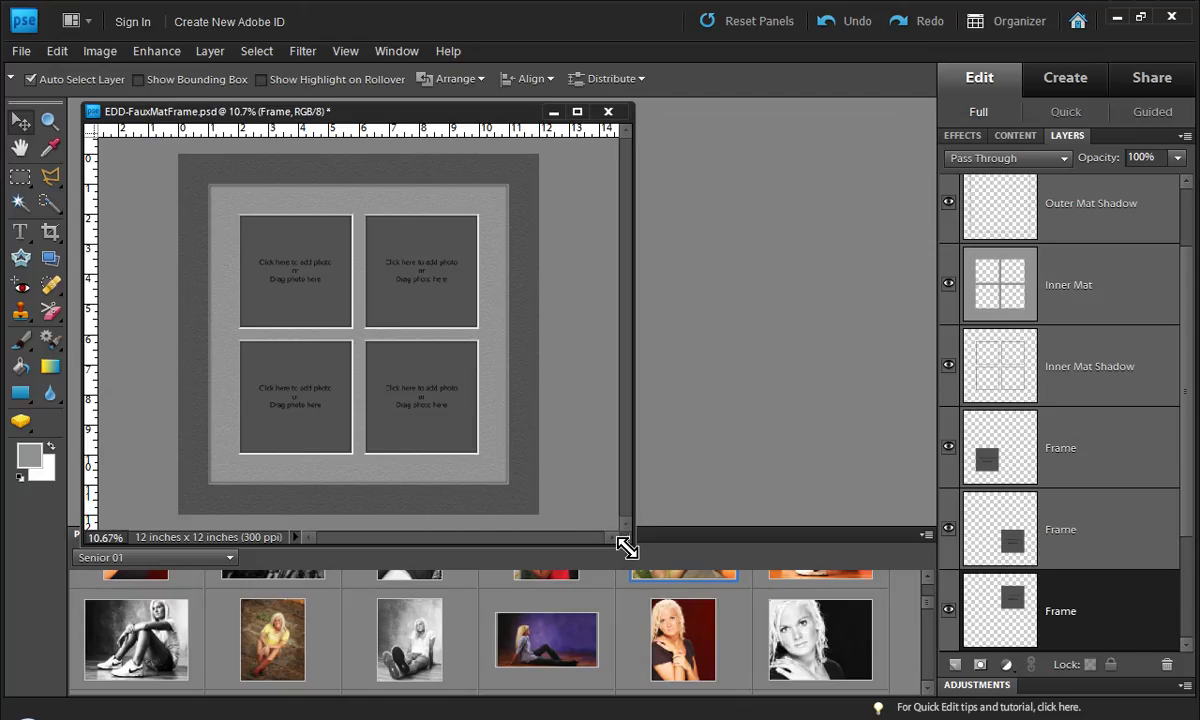
Step: Enlarge the document window and zoom so the 12 x 12 inch mat layout fills it
left_click_drag(624, 546, 651, 501)
key("ctrl+0")
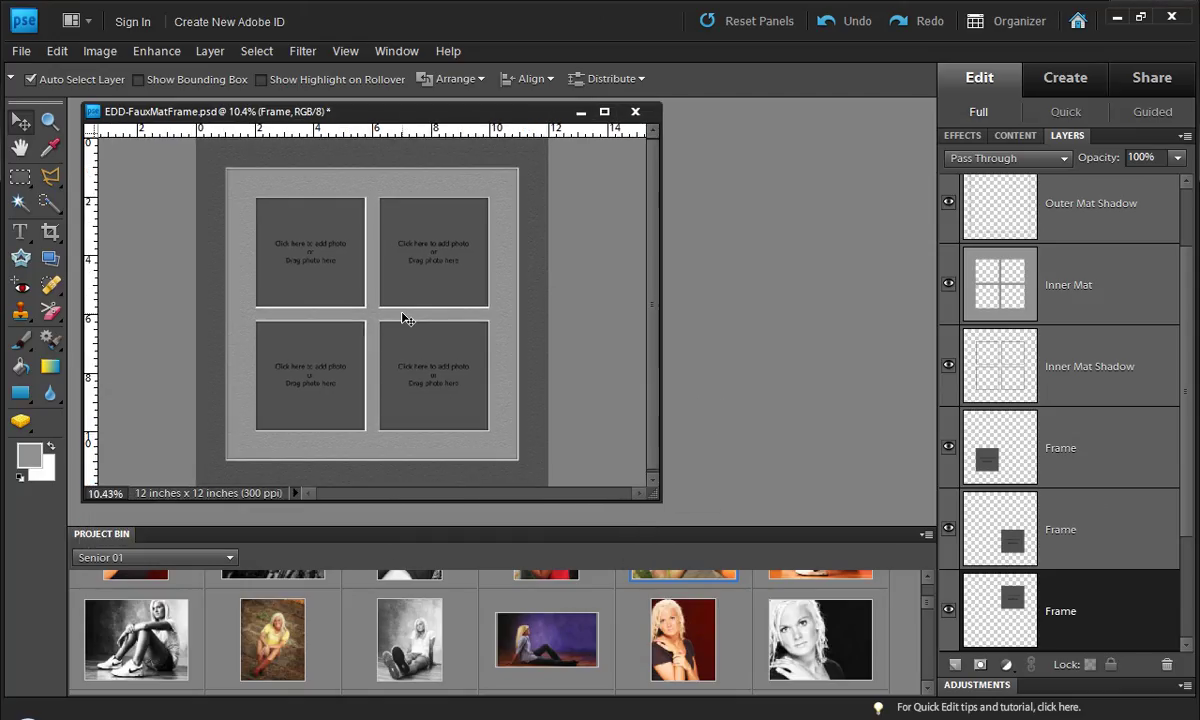
key("ctrl+0")
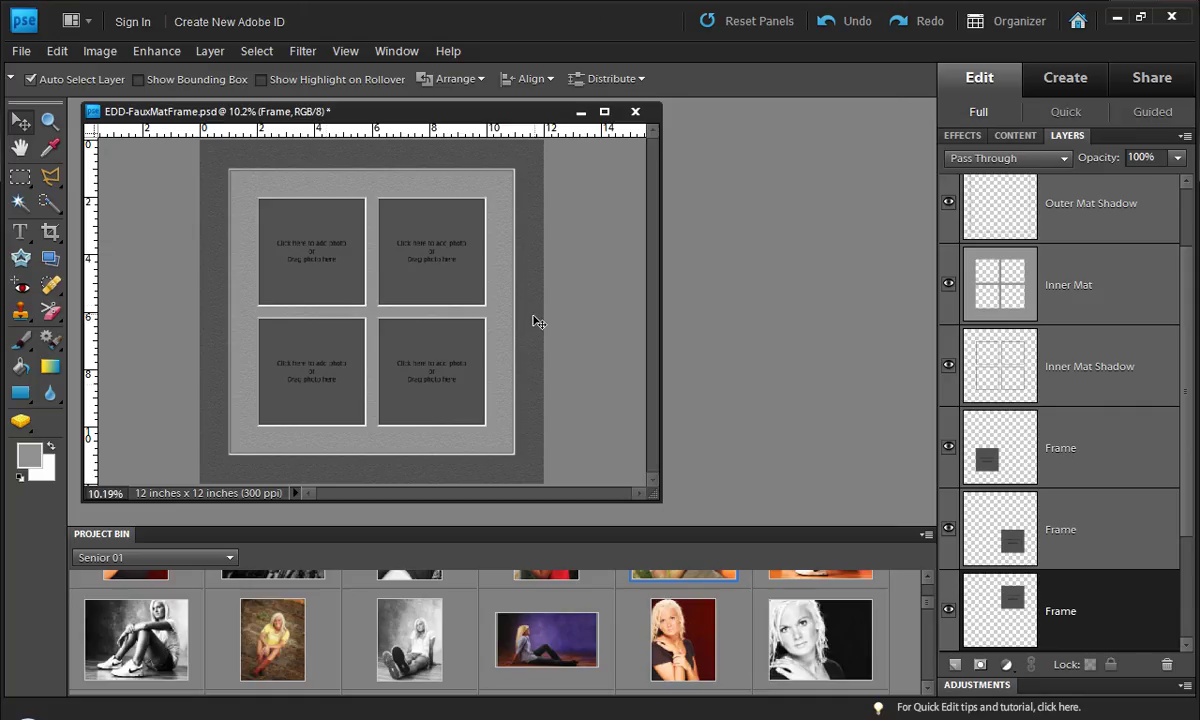
Step: Drag three Project Bin photos into the upper-right, upper-left and lower-left frames
scroll(935, 595, "up", 2)
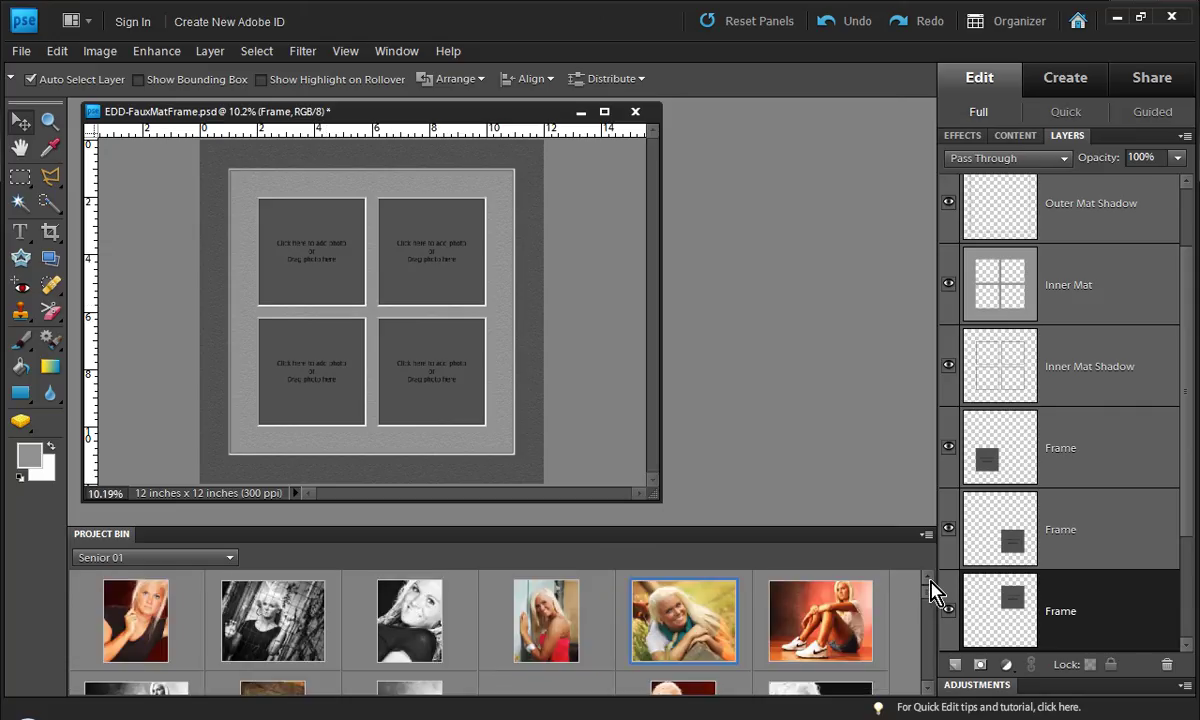
left_click_drag(680, 612, 442, 275)
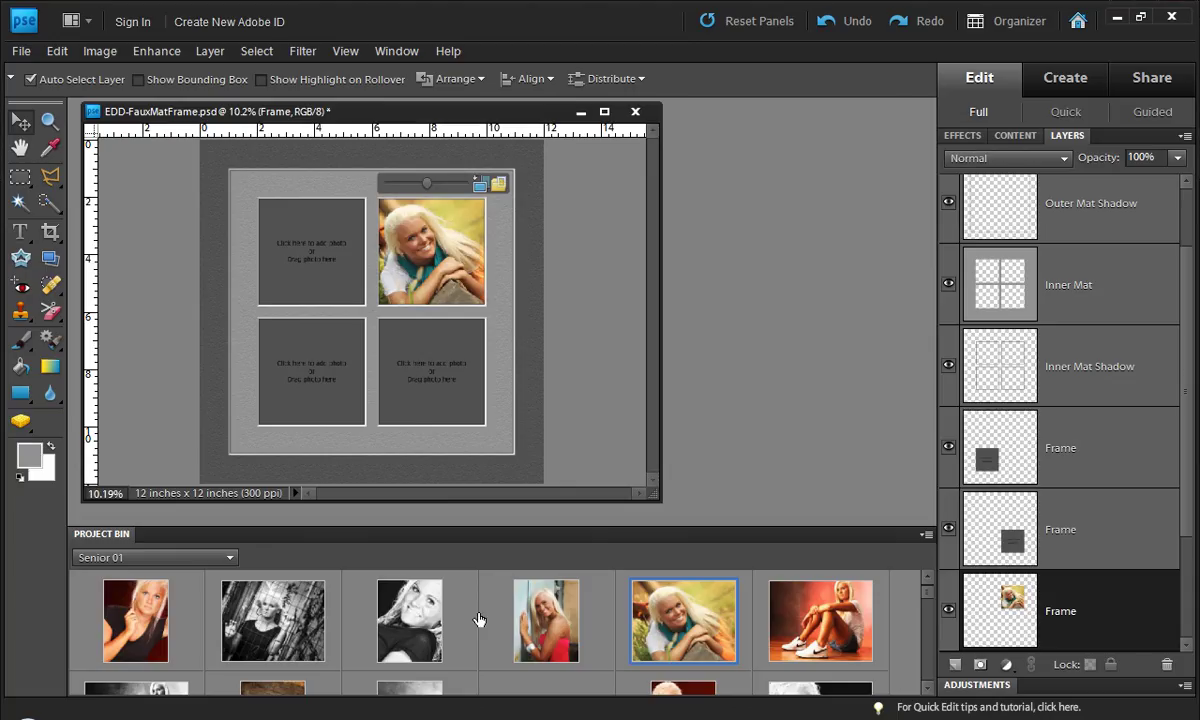
left_click_drag(509, 602, 327, 276)
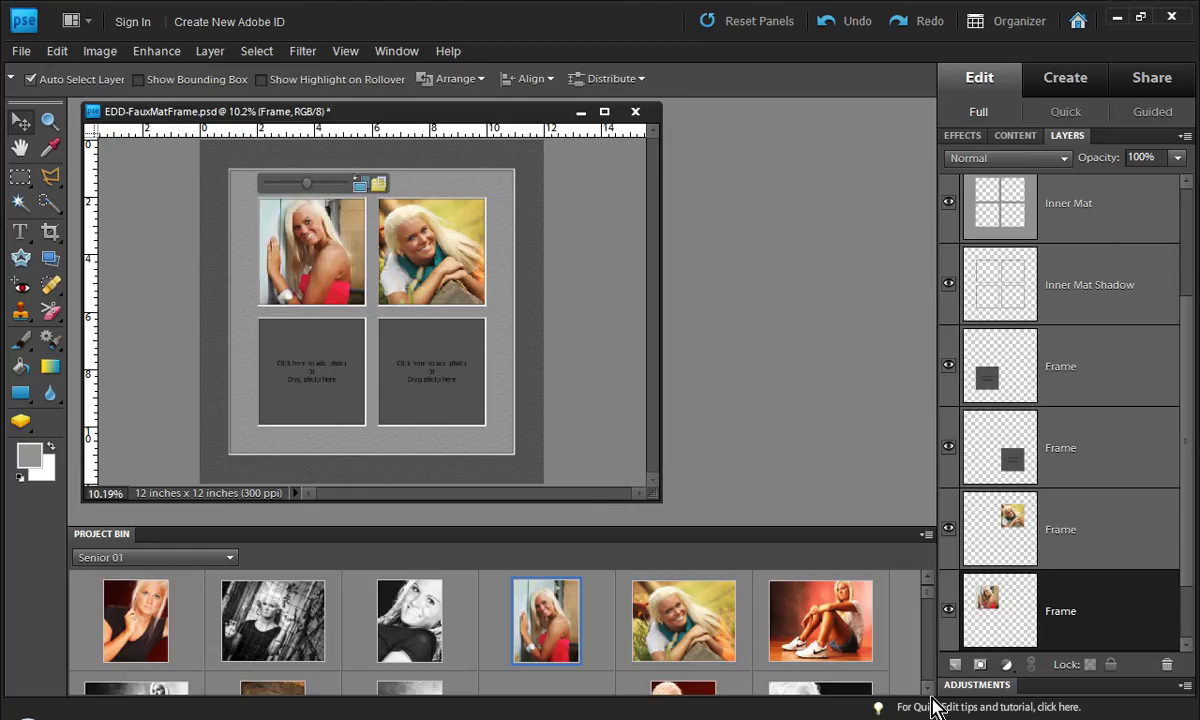
scroll(930, 692, "down", 3)
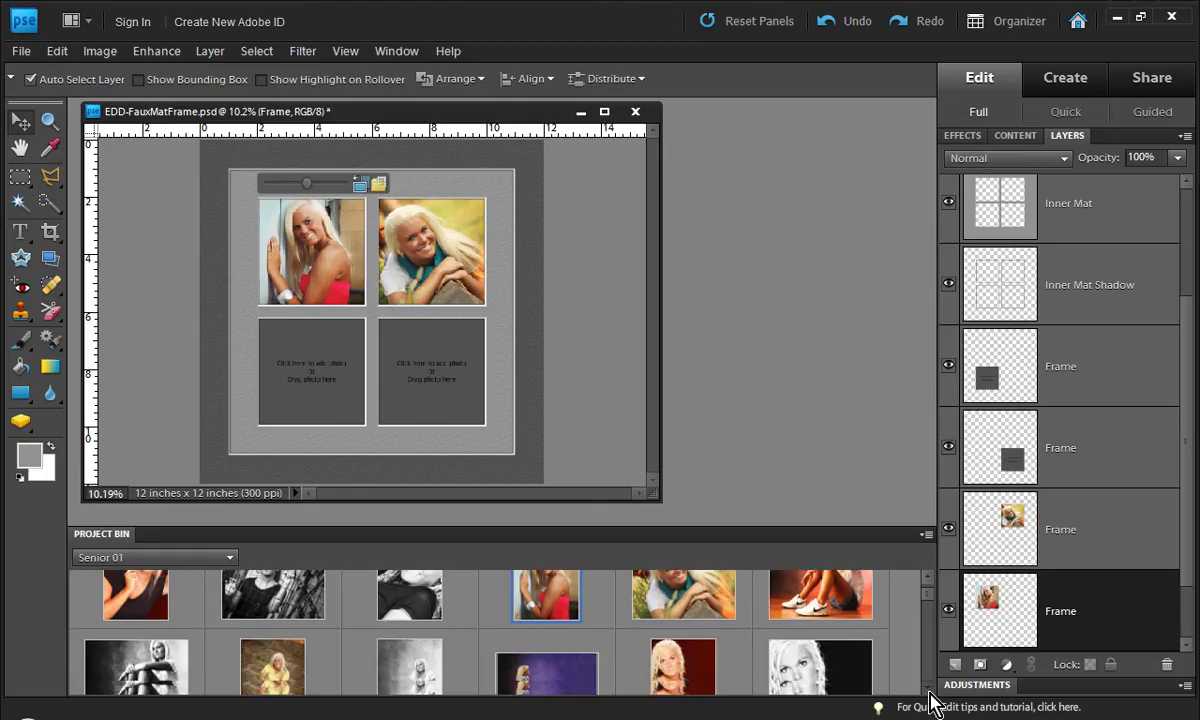
scroll(928, 700, "down", 1)
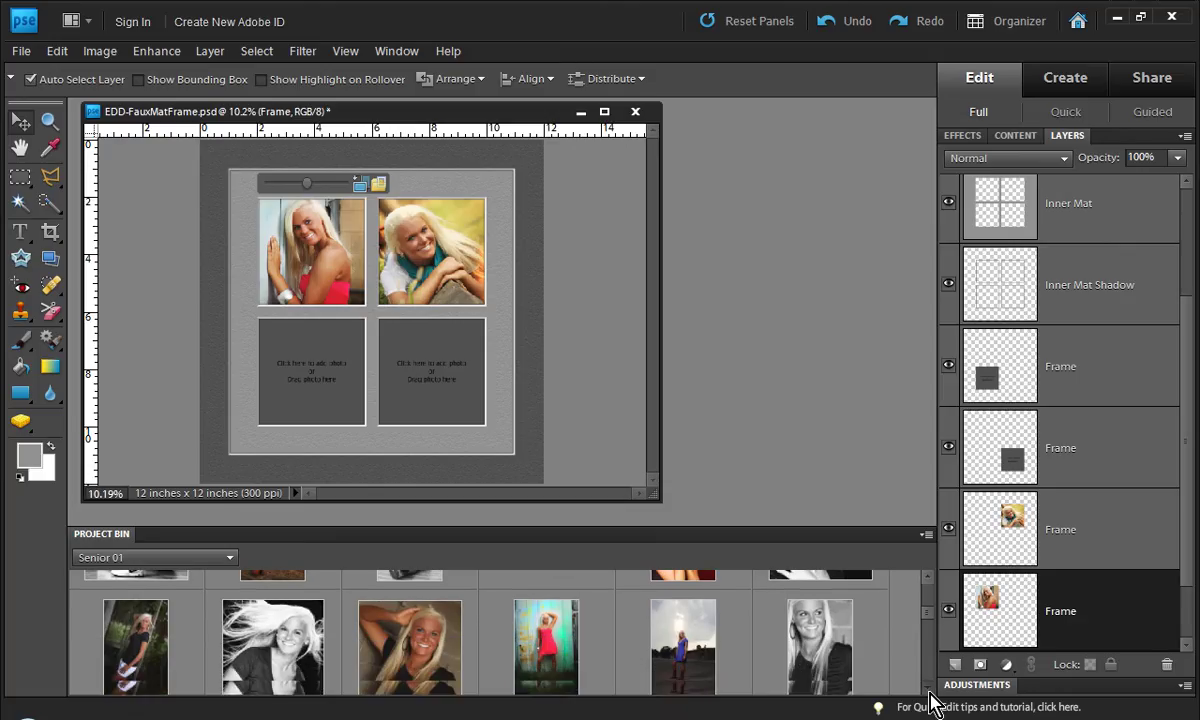
left_click_drag(268, 638, 313, 375)
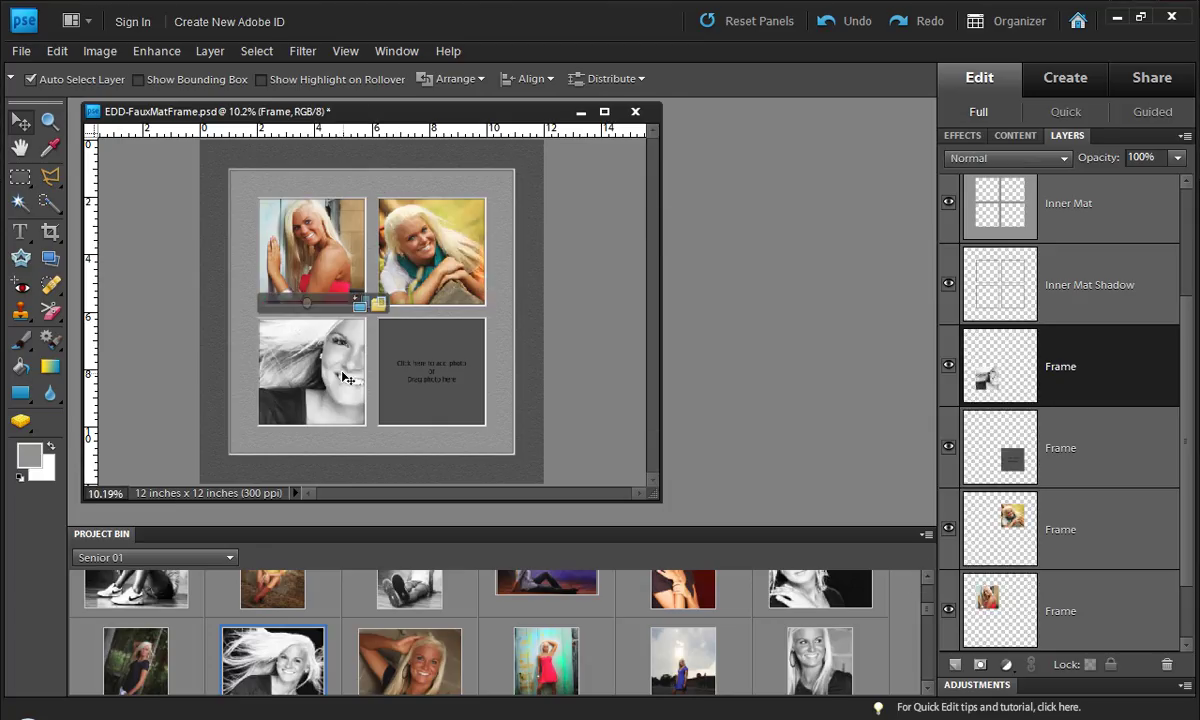
Step: Shrink the black-and-white photo to fit the lower-left frame
left_click(293, 318)
left_click_drag(289, 308, 268, 328)
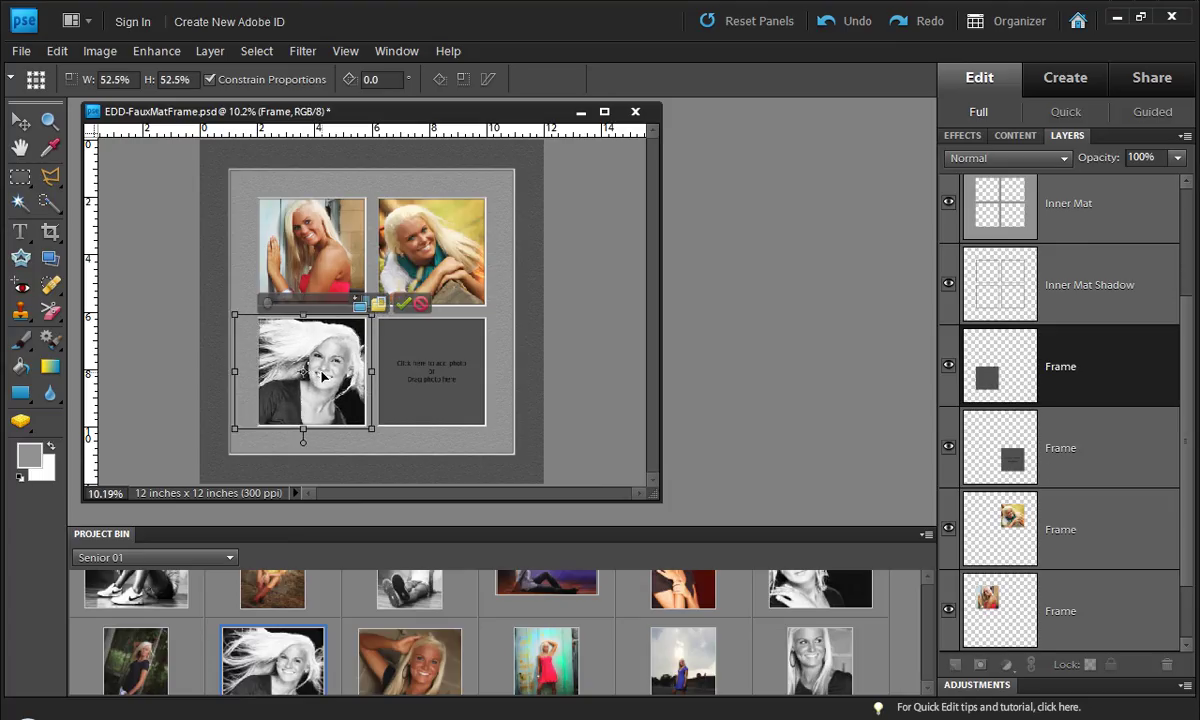
key("Return")
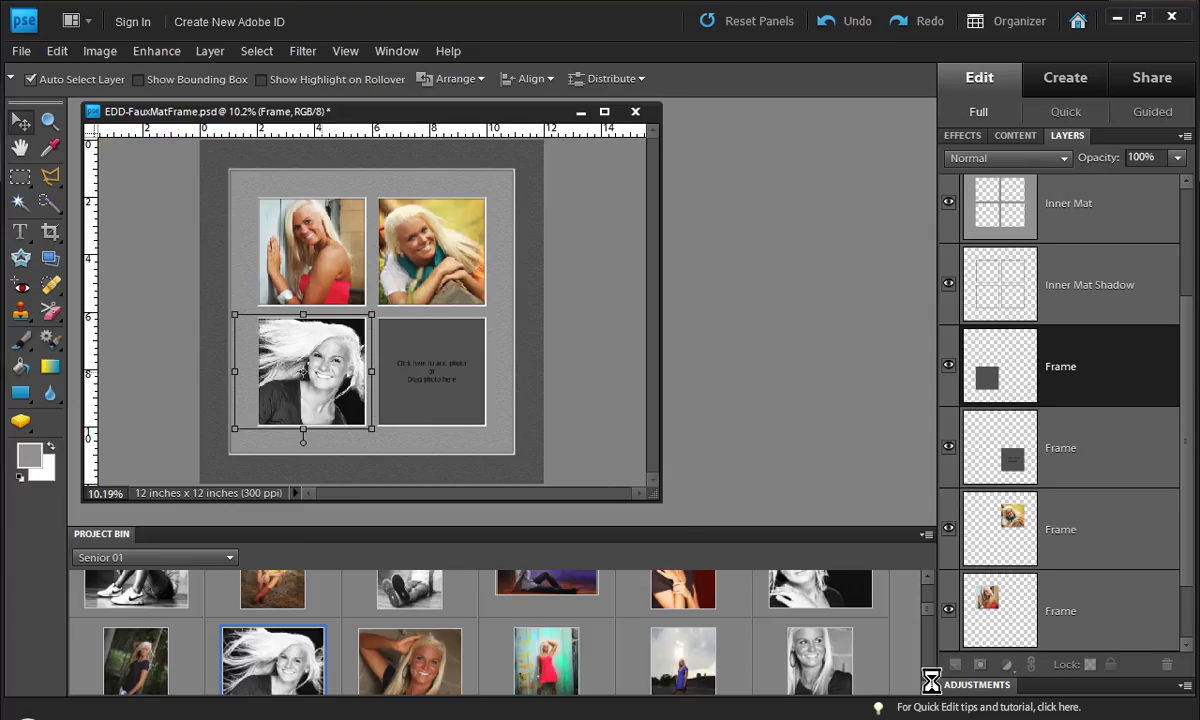
Step: Place a color close-up portrait in the lower-right frame and resize it to fit
scroll(930, 690, "down", 2)
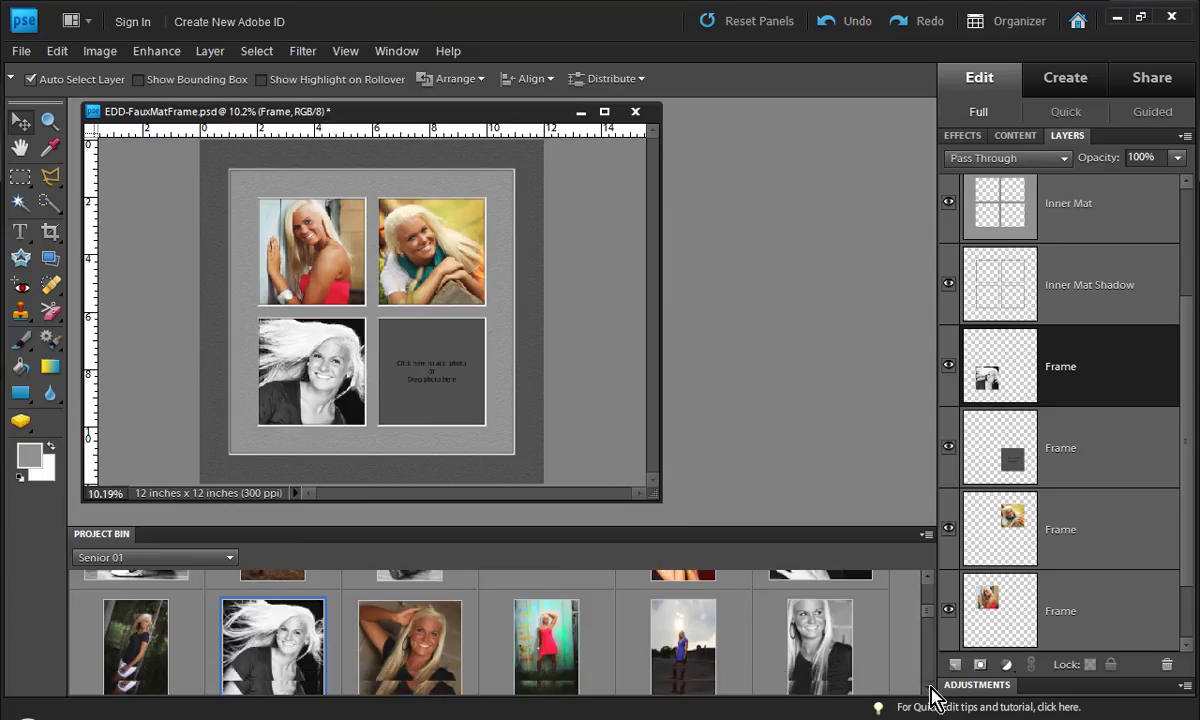
scroll(930, 690, "down", 5)
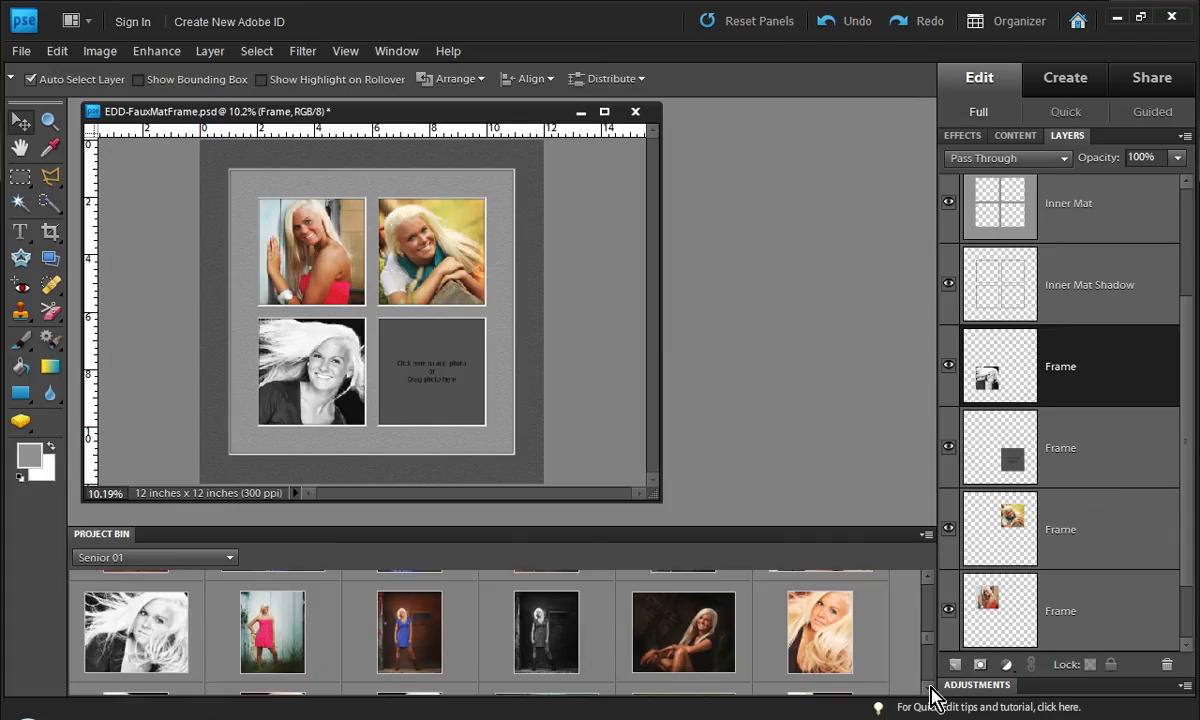
scroll(930, 690, "down", 5)
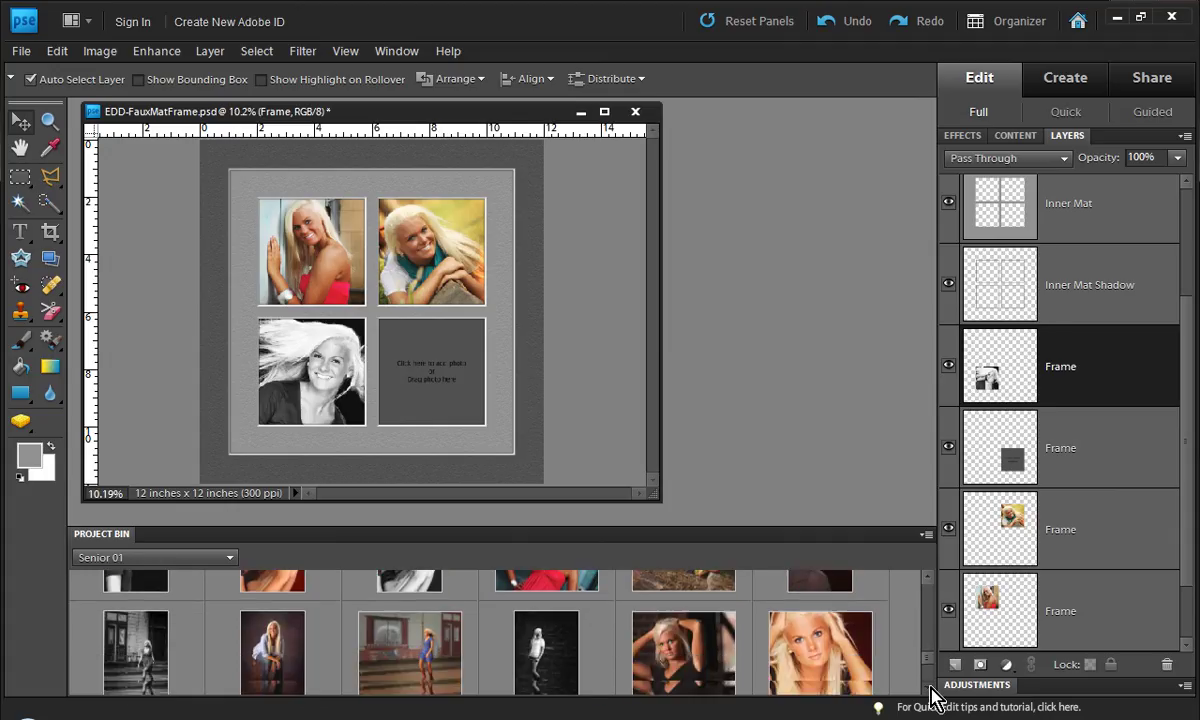
left_click_drag(868, 645, 452, 415)
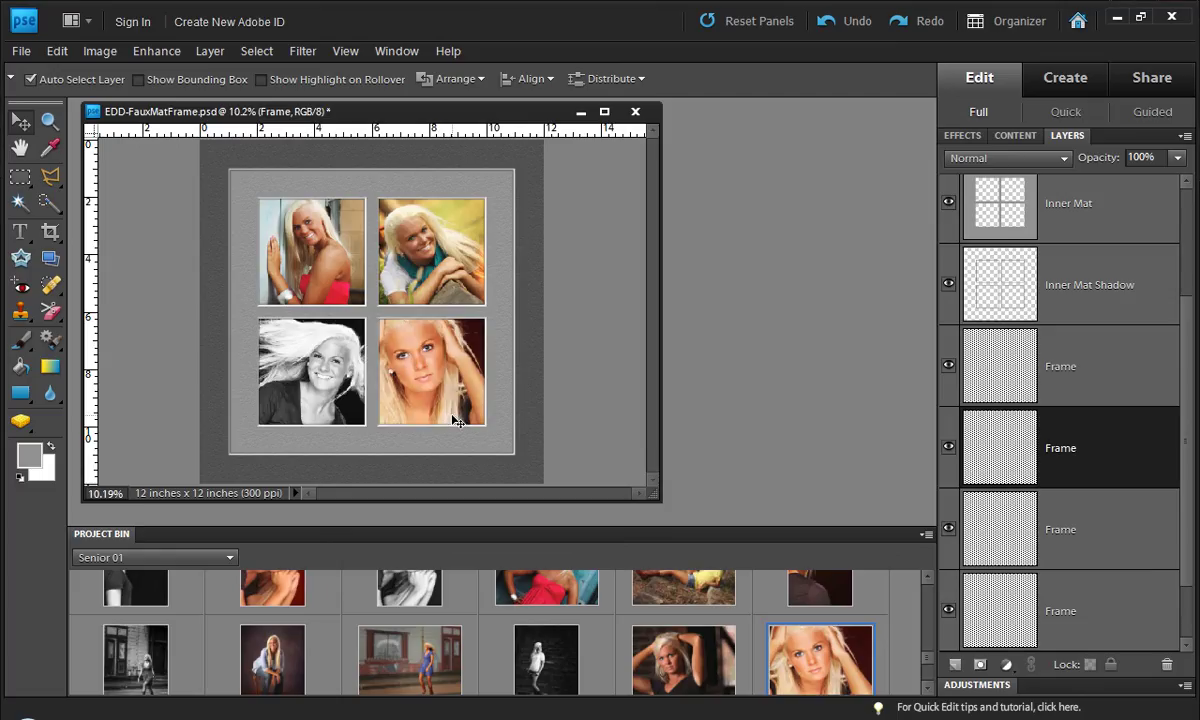
left_click_drag(428, 310, 430, 311)
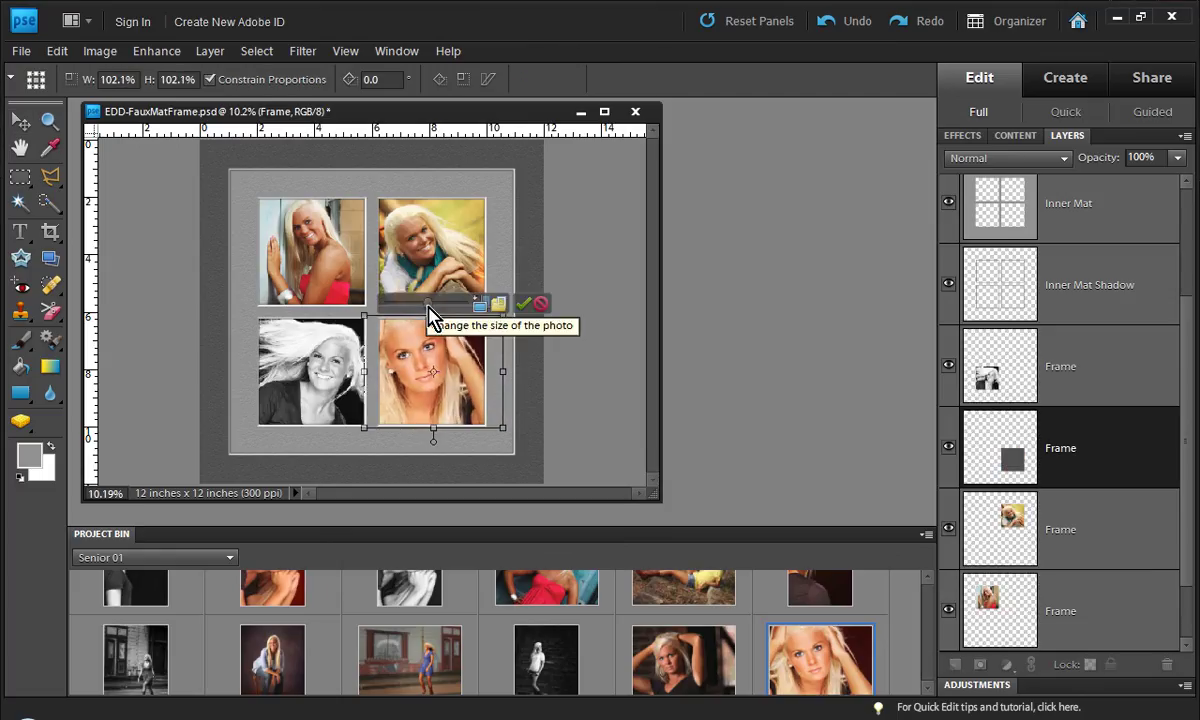
key("Return")
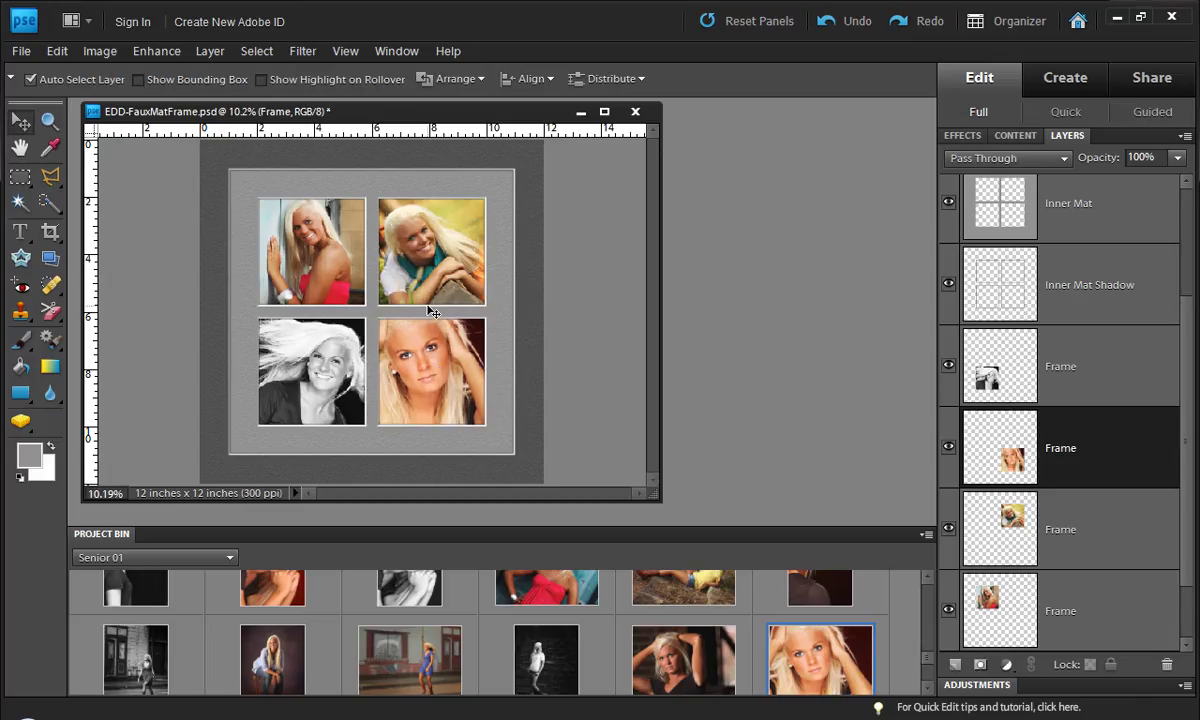
left_click(497, 285)
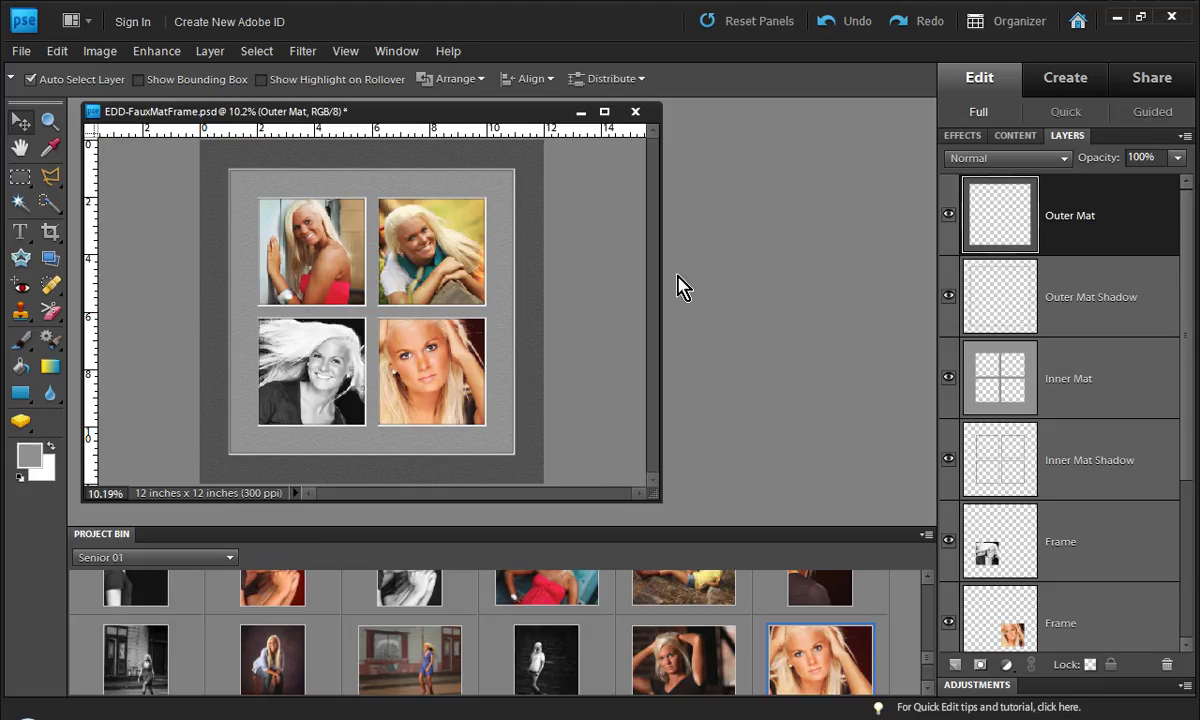
Step: Zoom in around the top-right photo and pan to inspect the top edges of both mats
scroll(484, 270, "down", 1)
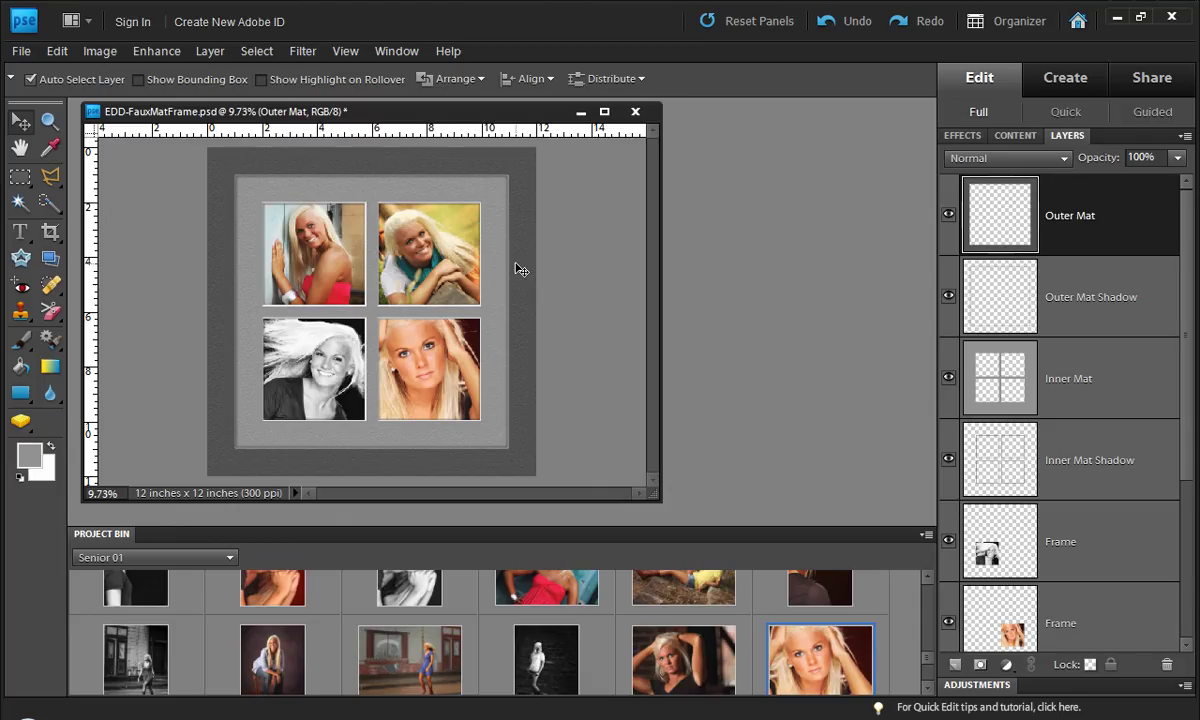
key("z")
left_click_drag(430, 163, 548, 245)
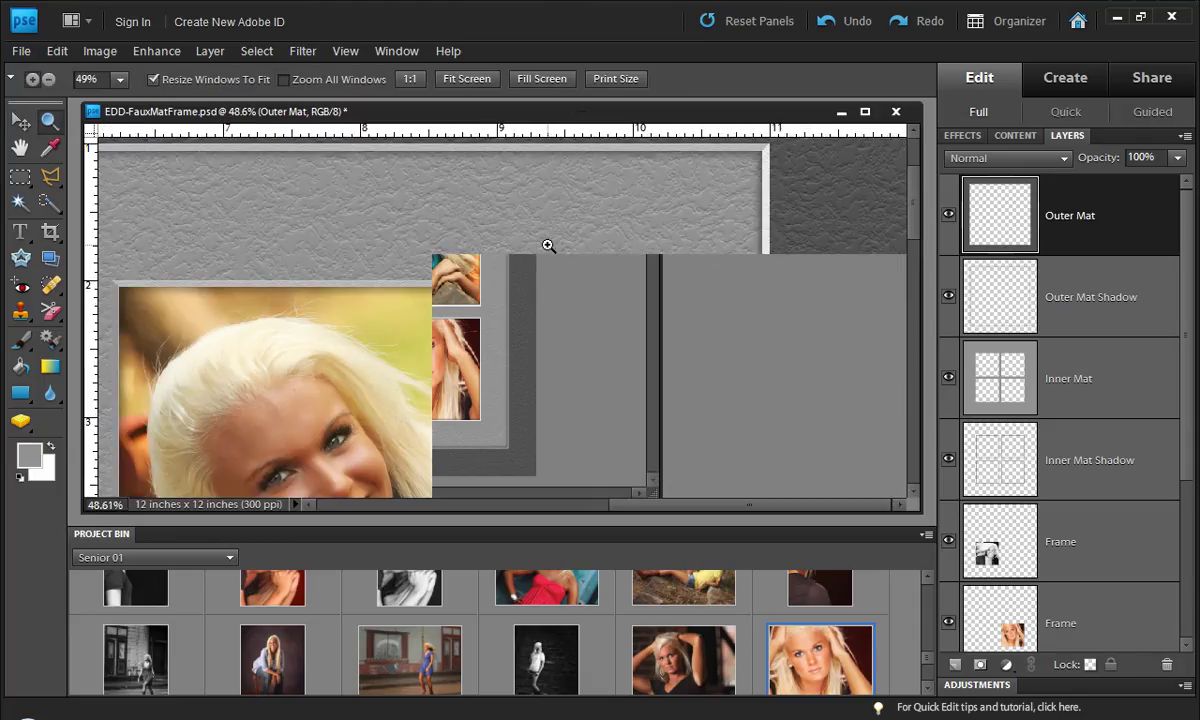
left_click_drag(644, 235, 545, 327)
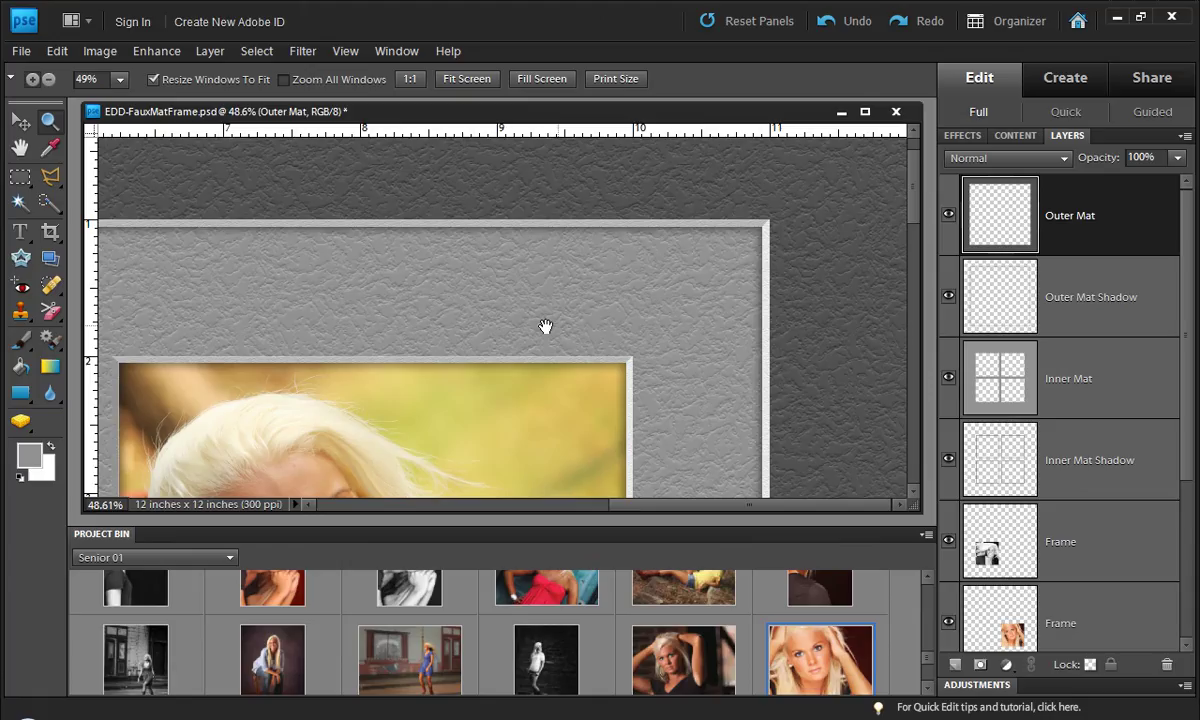
left_click(713, 338, "alt")
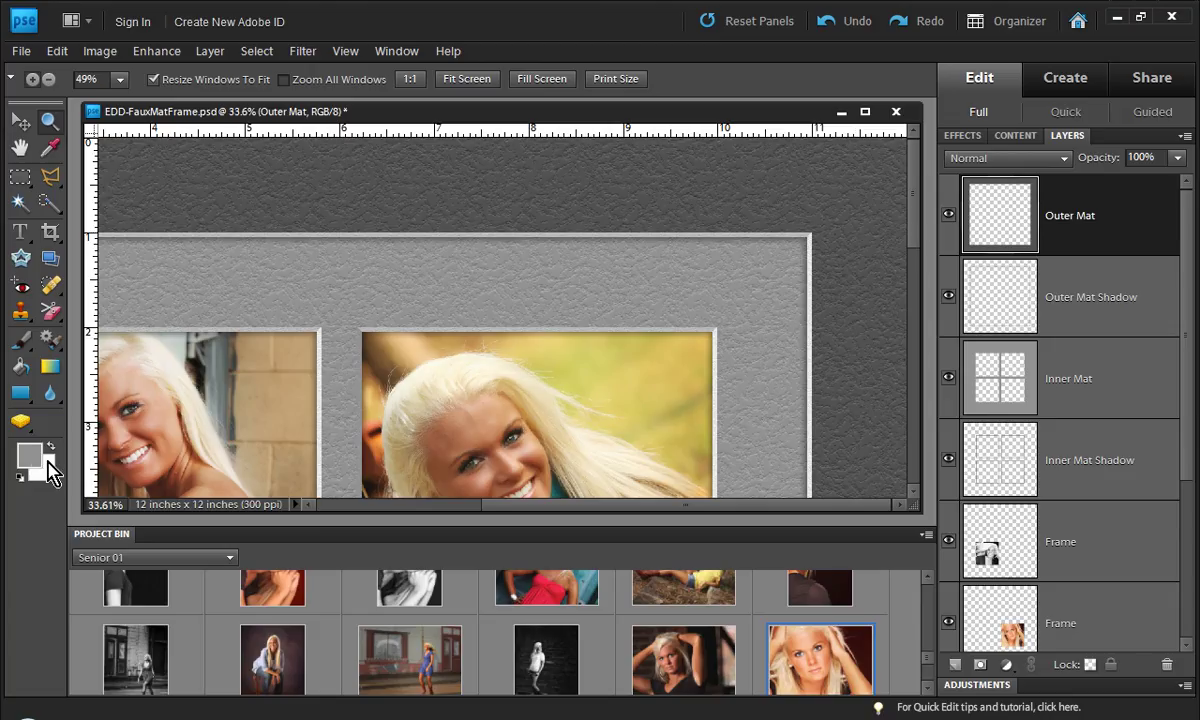
Step: Set the foreground colour to dark red 570202
left_click(30, 456)
mouse_move(240, 370)
left_mouse_down()
mouse_move(318, 400)
mouse_move(347, 442)
left_mouse_up()
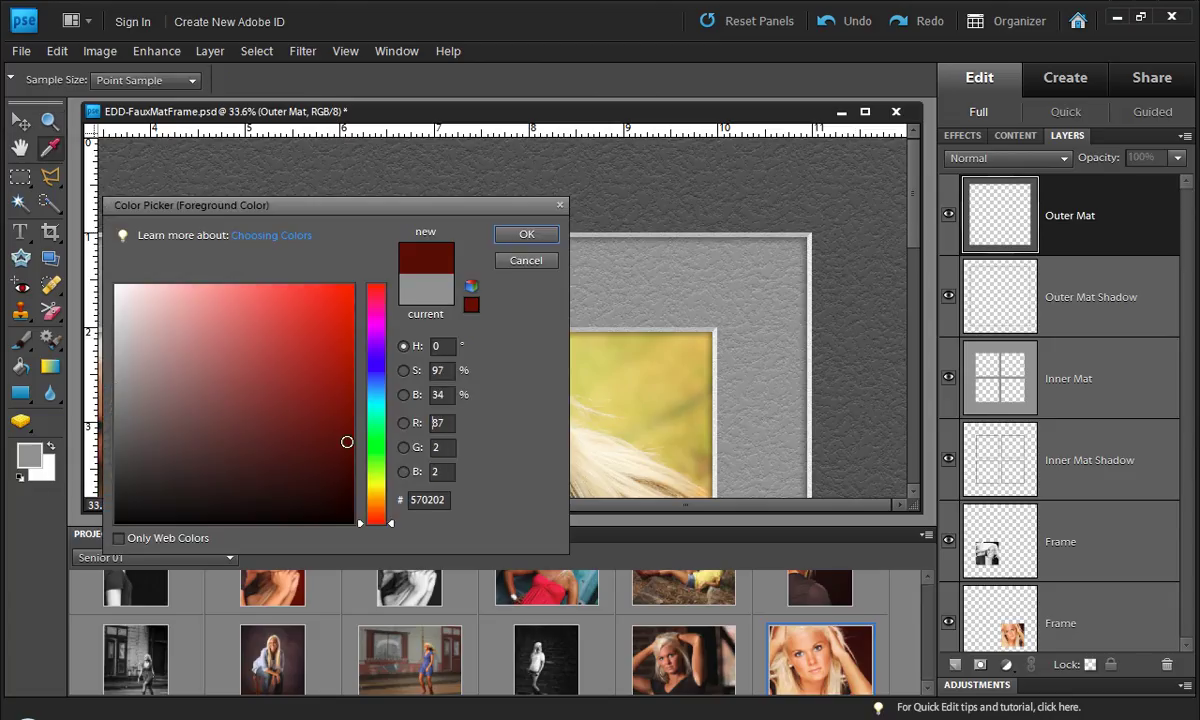
left_click(522, 234)
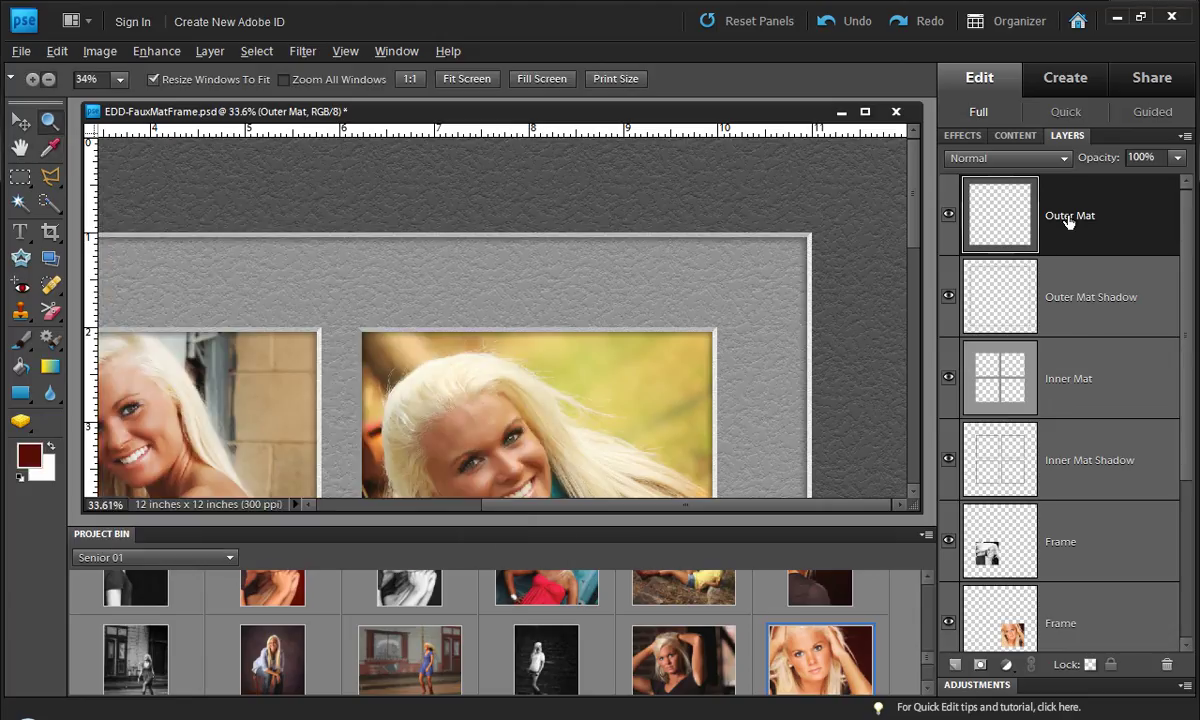
Step: Trial-fill the Outer Mat with the dark red, then undo the fill
key("alt")
key("alt+BackSpace")
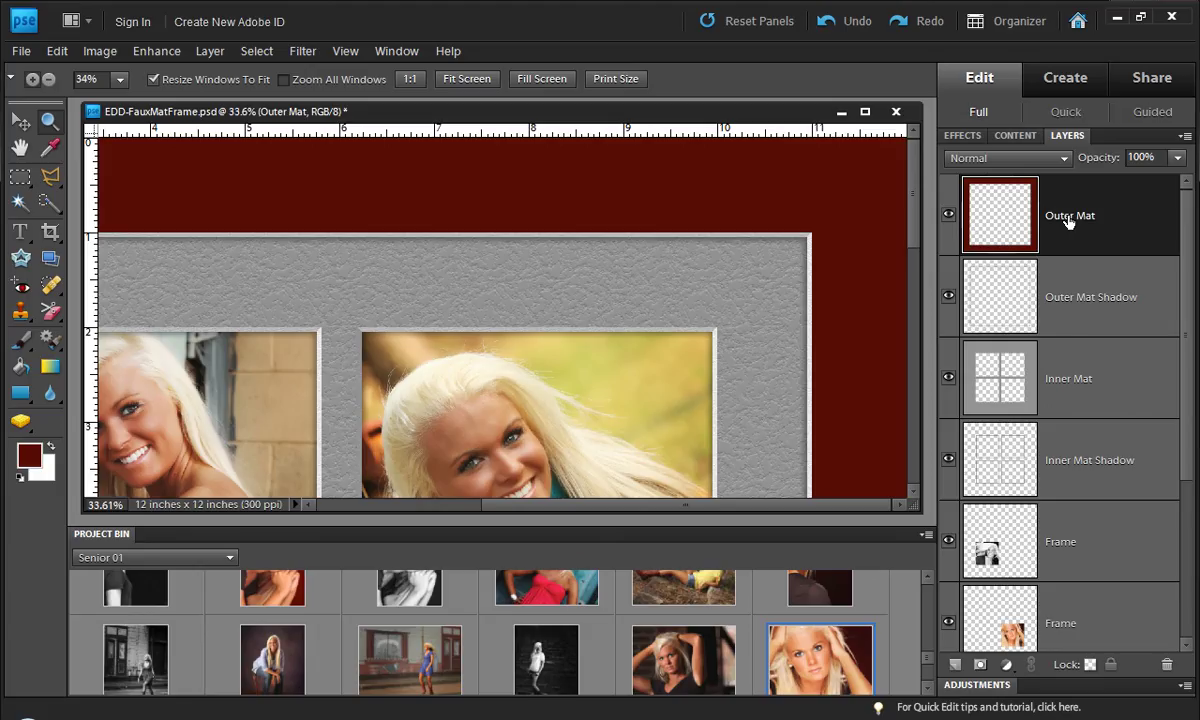
key("ctrl+z")
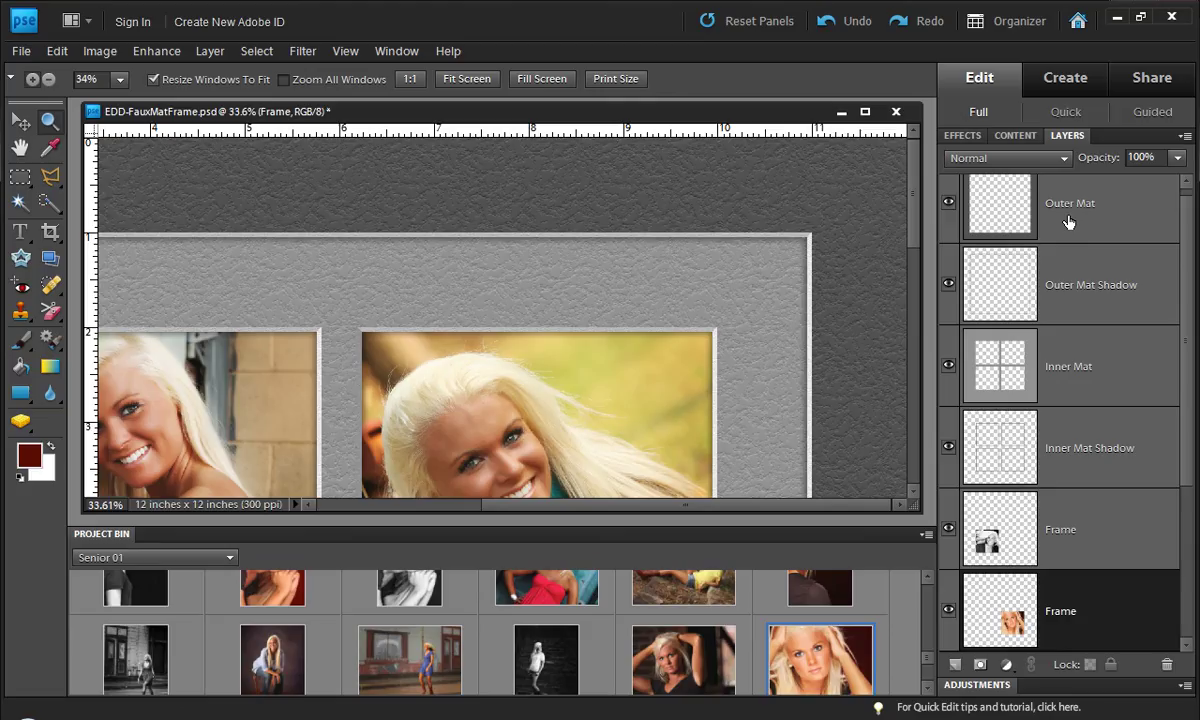
Step: Add a colorized Hue/Saturation adjustment layer (Hue 0, Saturation 25) above Outer Mat
left_click(1068, 222)
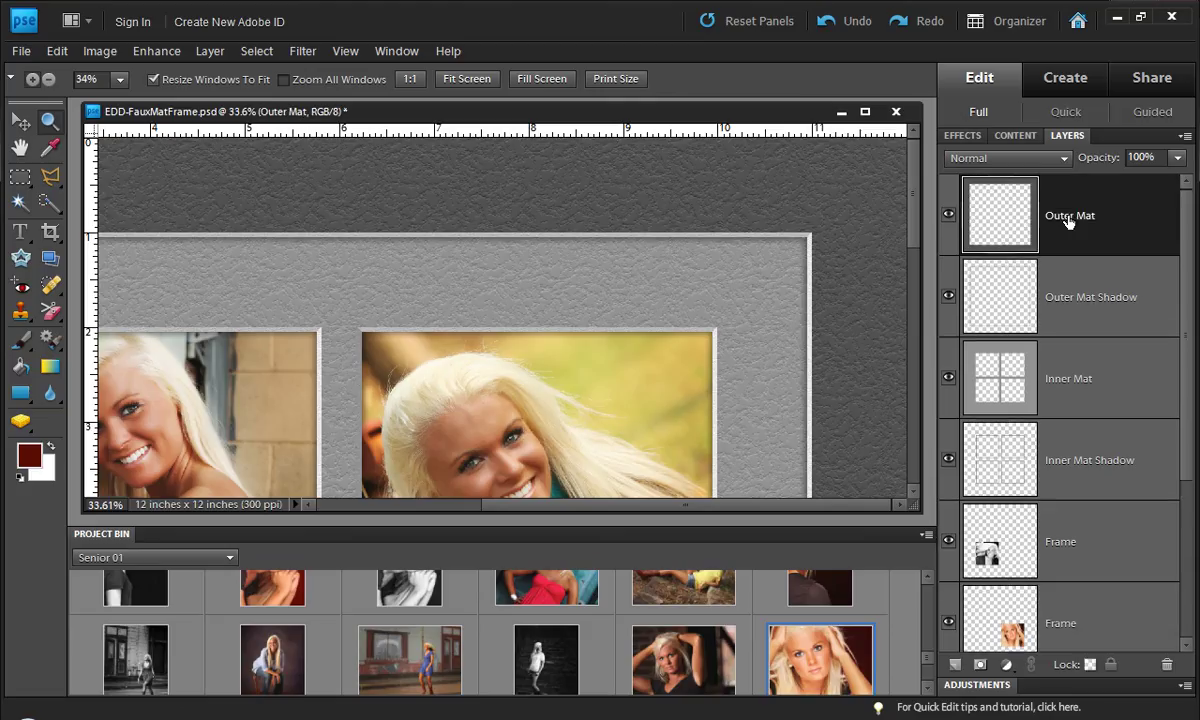
left_click(1006, 665)
left_click(1020, 559)
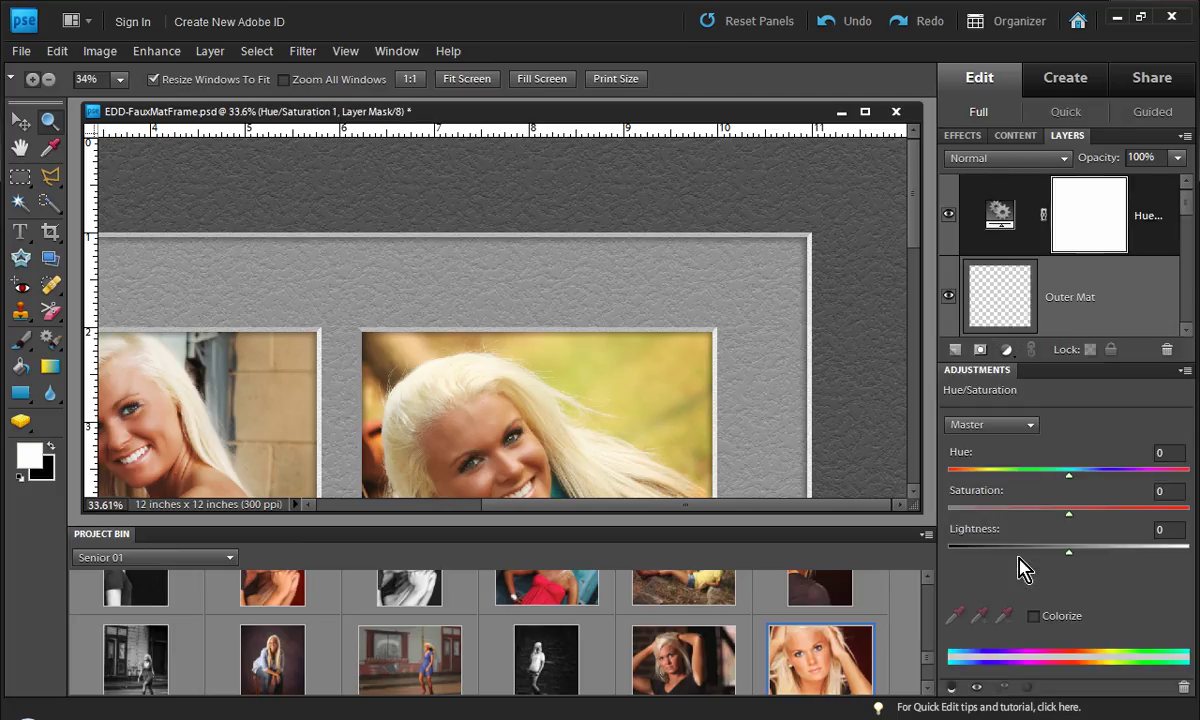
left_click(1033, 617)
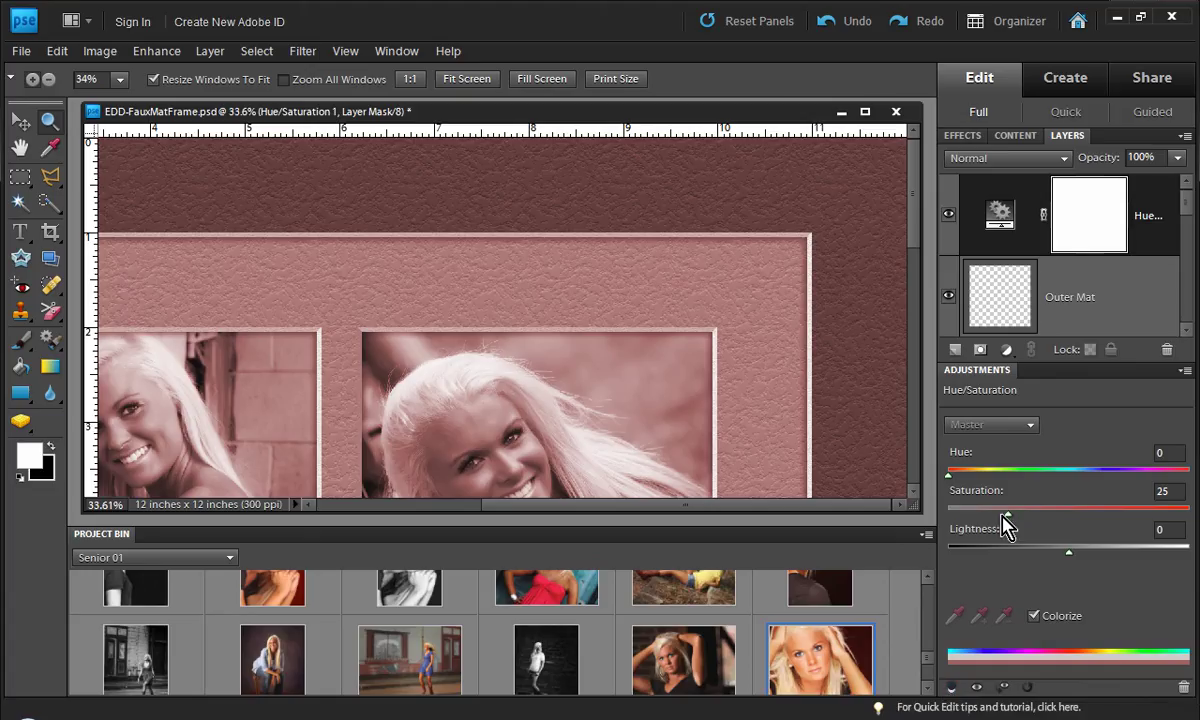
Step: Clip the Hue/Saturation layer to Outer Mat so only the outer mat is tinted
left_click(952, 690)
left_click(1135, 256, "alt")
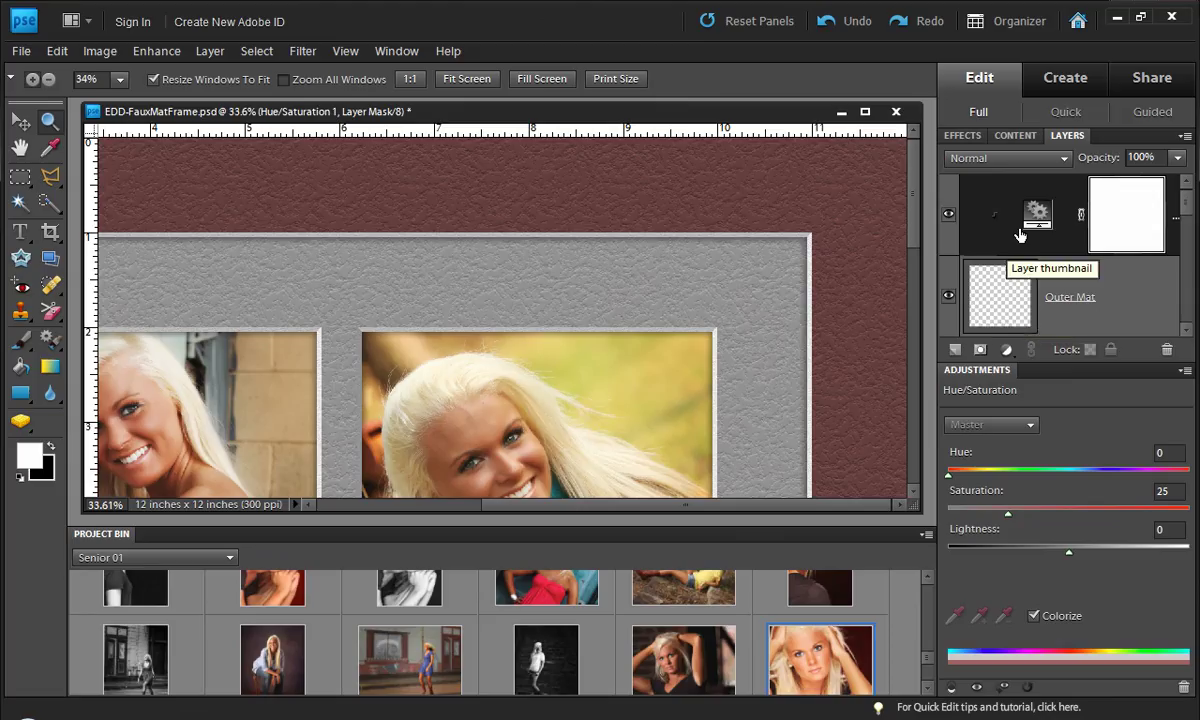
Step: Undo the clip and delete the old Hue/Saturation layer
key("ctrl+z")
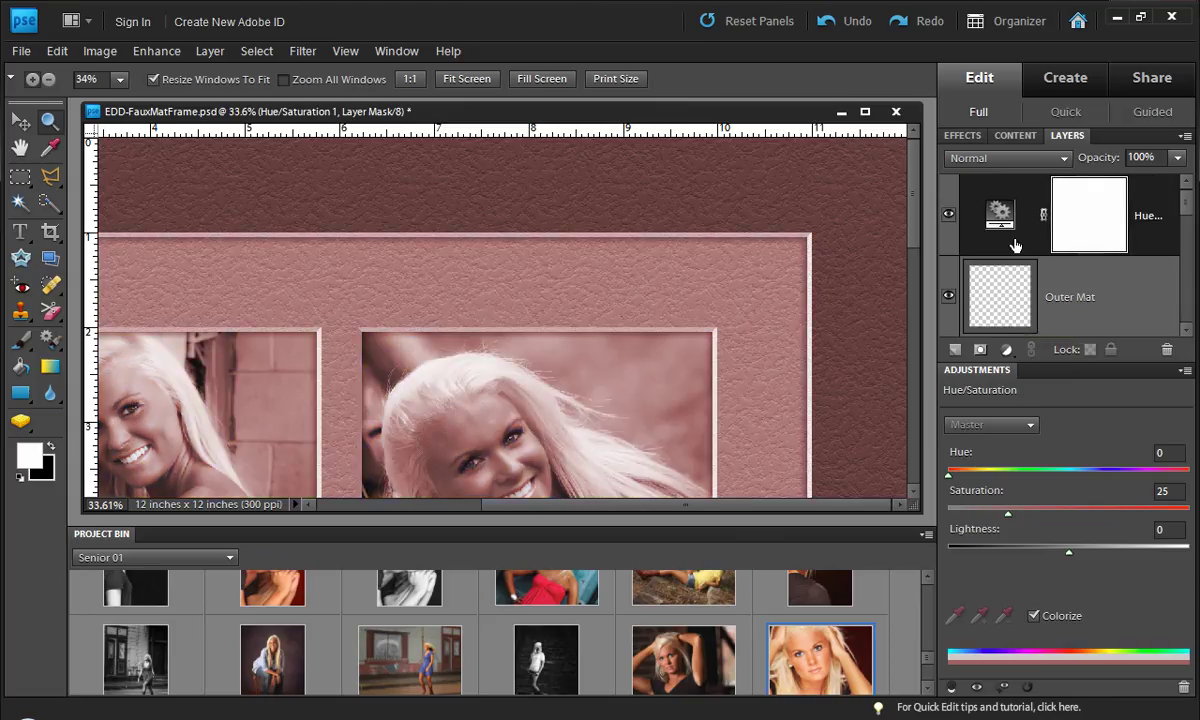
left_click(990, 372)
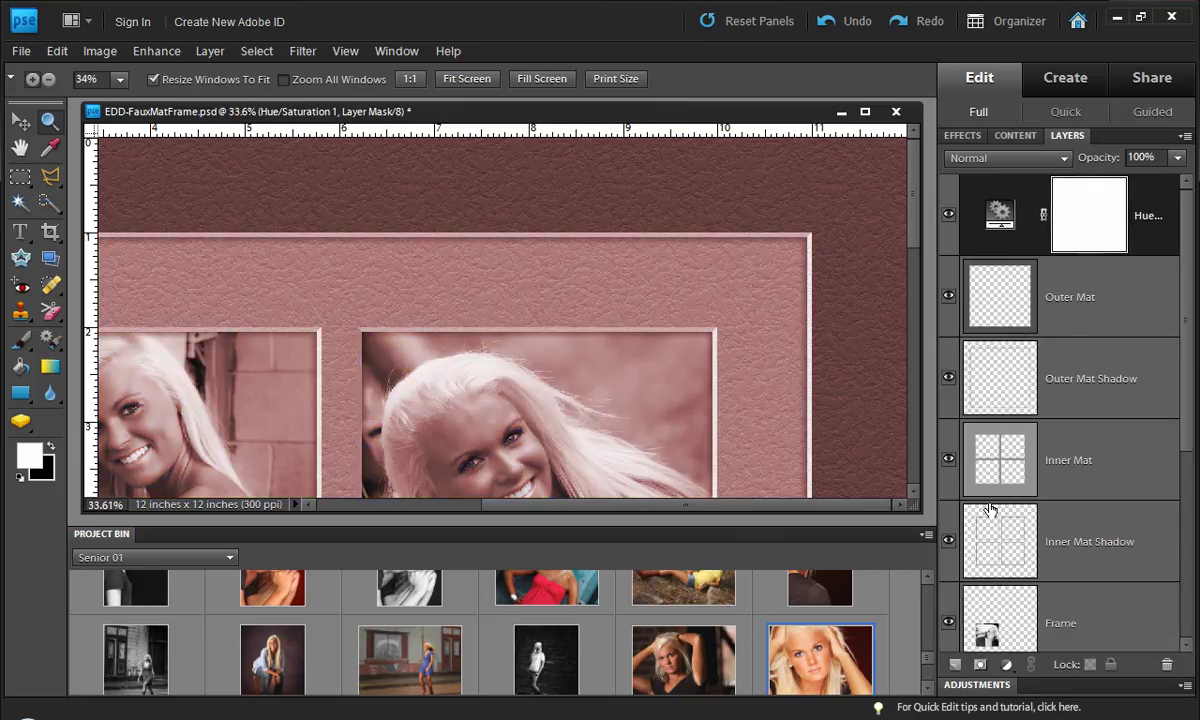
left_click_drag(1071, 213, 1092, 620)
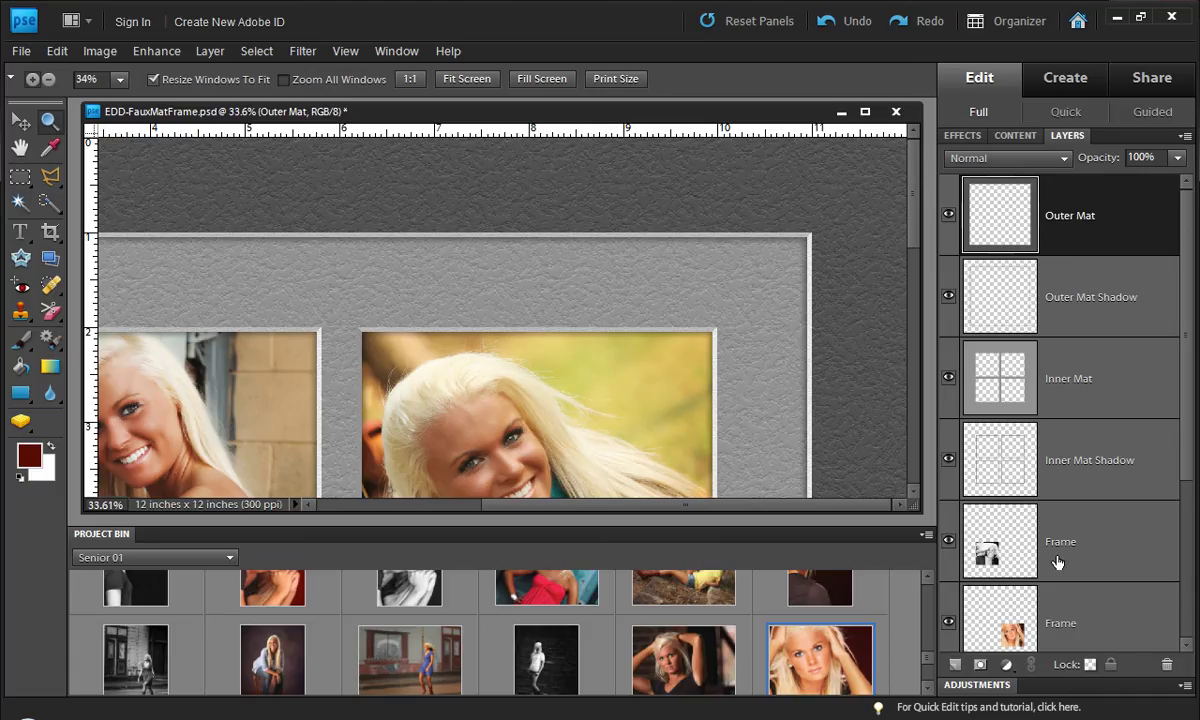
Step: Add a new Hue/Saturation layer clipped to Outer Mat, with Colorize on
left_click(1008, 666)
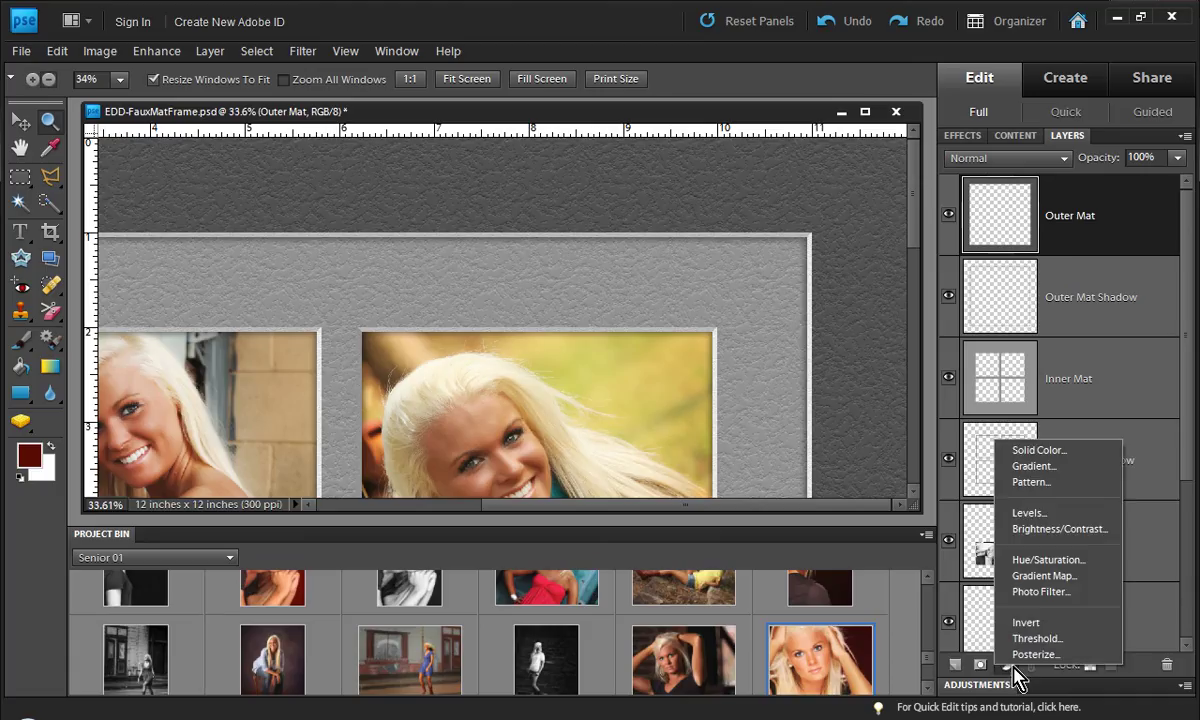
left_click(1047, 561)
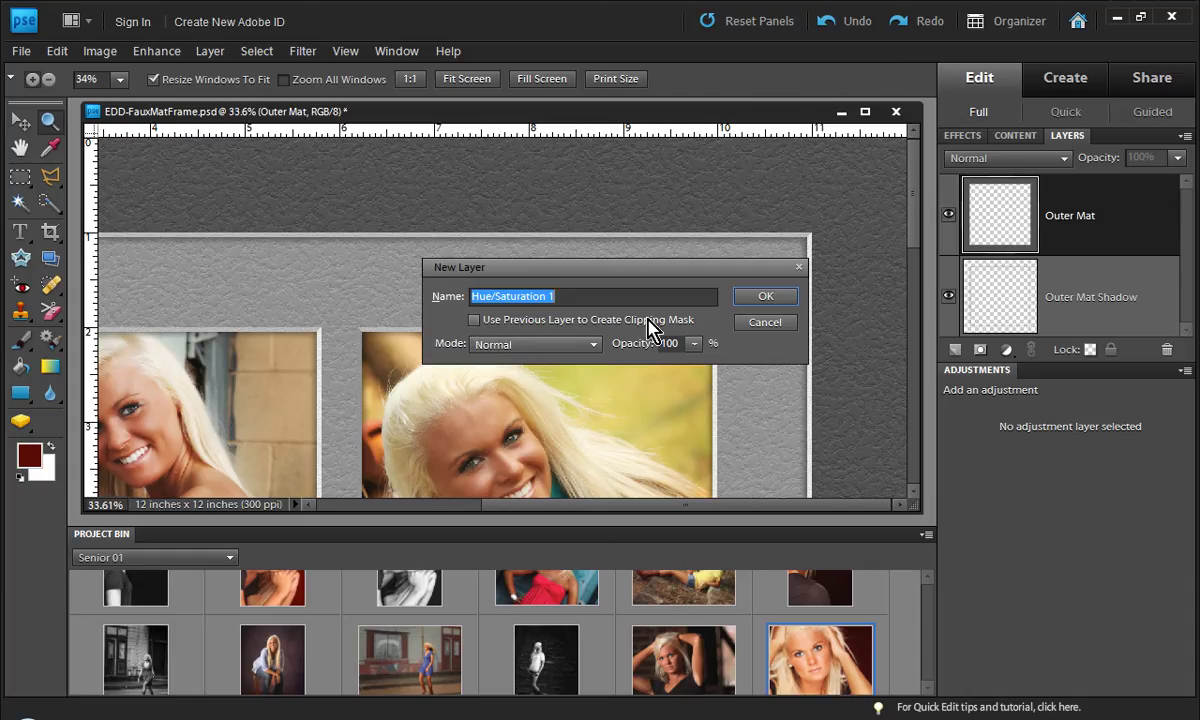
left_click(474, 319)
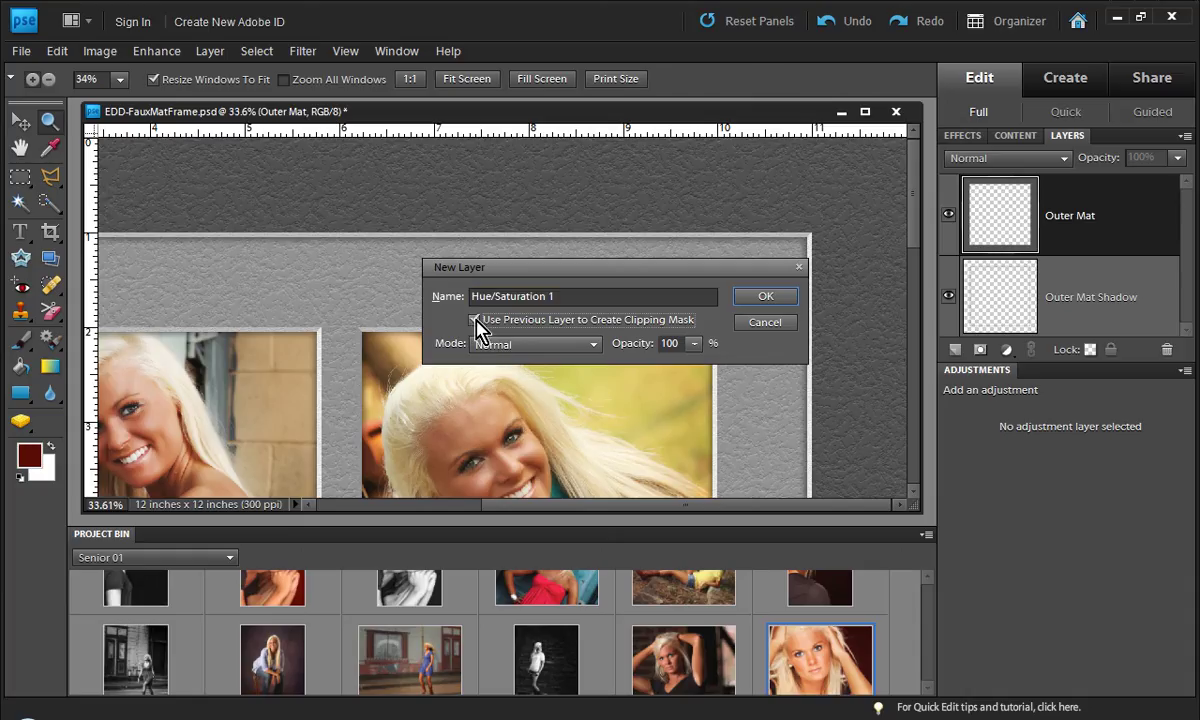
left_click(770, 298)
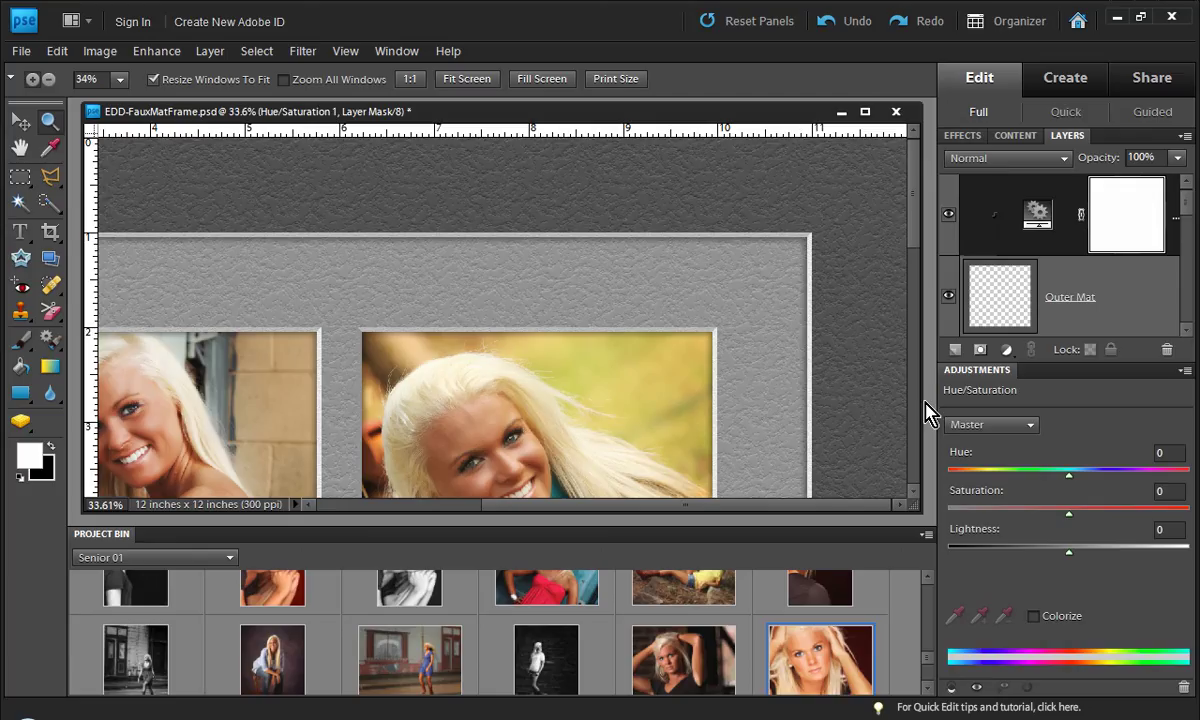
left_click(1034, 616)
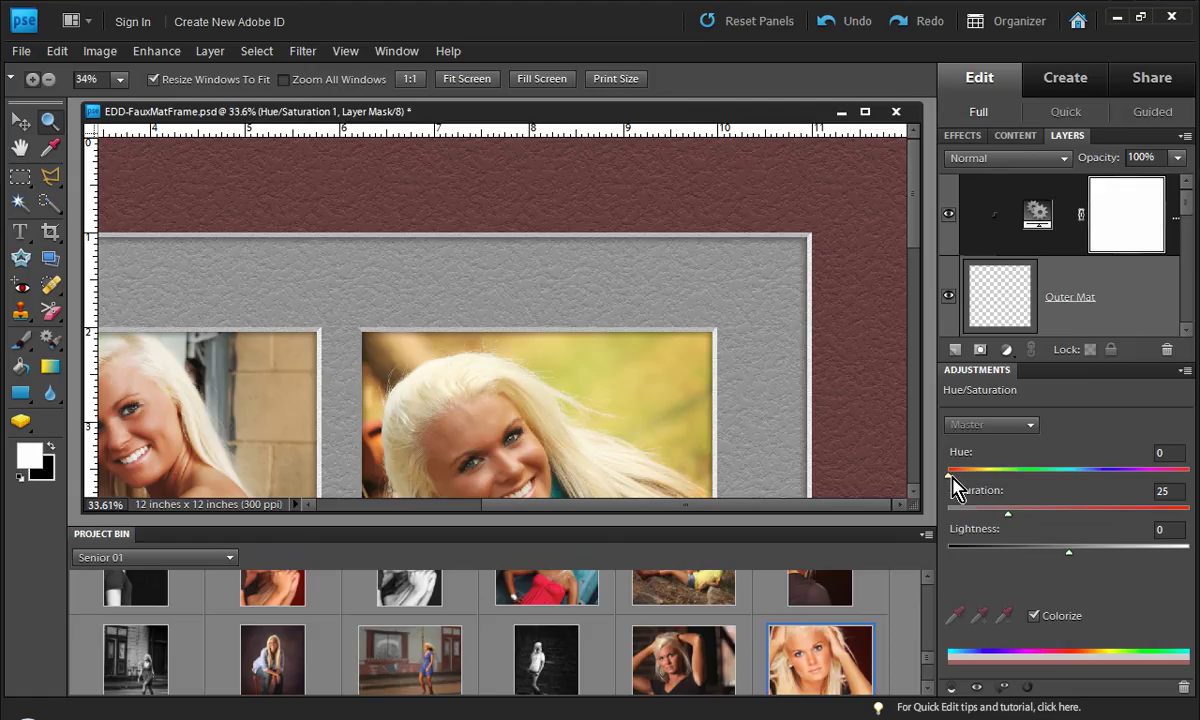
Step: Set Hue 345, Saturation 100 and Lightness -56 for a deep burgundy outer mat
left_click_drag(951, 478, 1180, 499)
left_click_drag(1010, 512, 1190, 508)
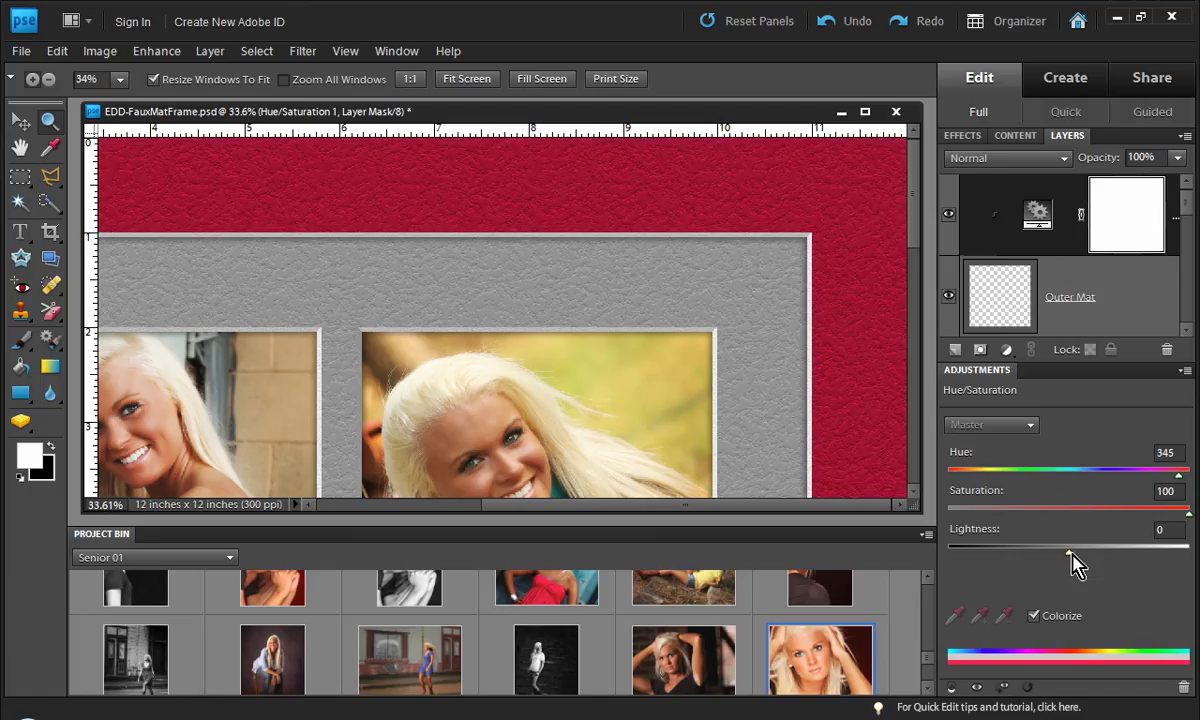
left_click_drag(1070, 552, 1144, 540)
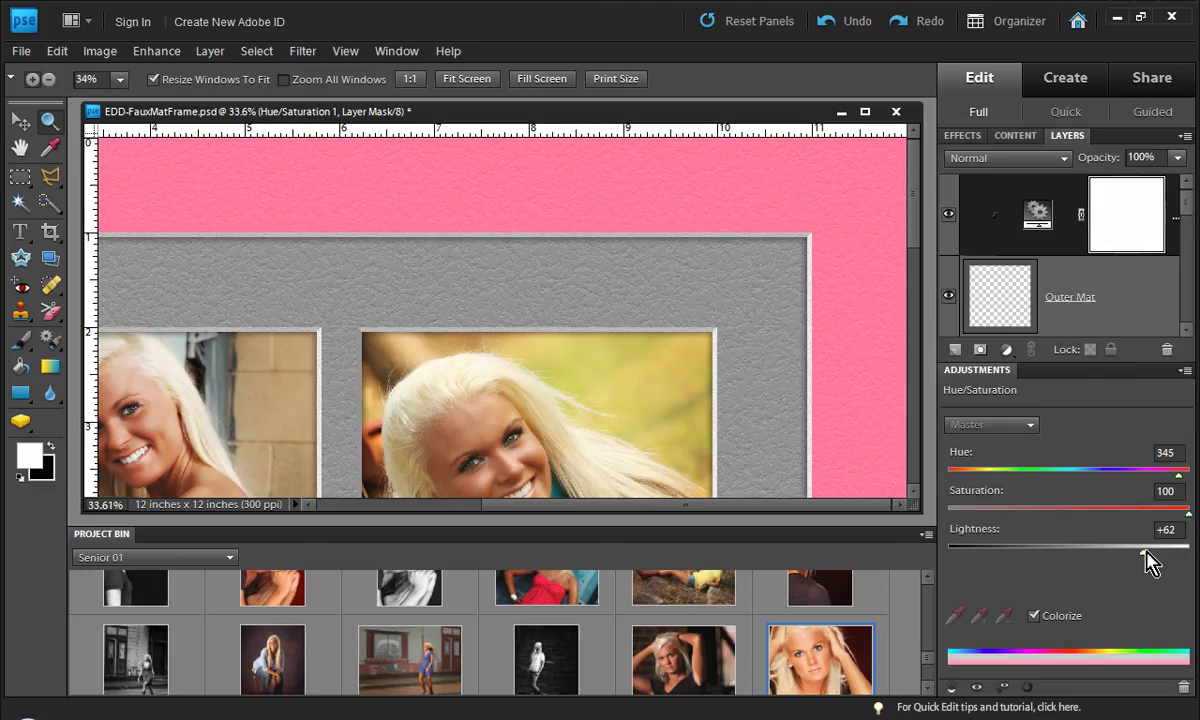
left_click_drag(1147, 563, 1005, 563)
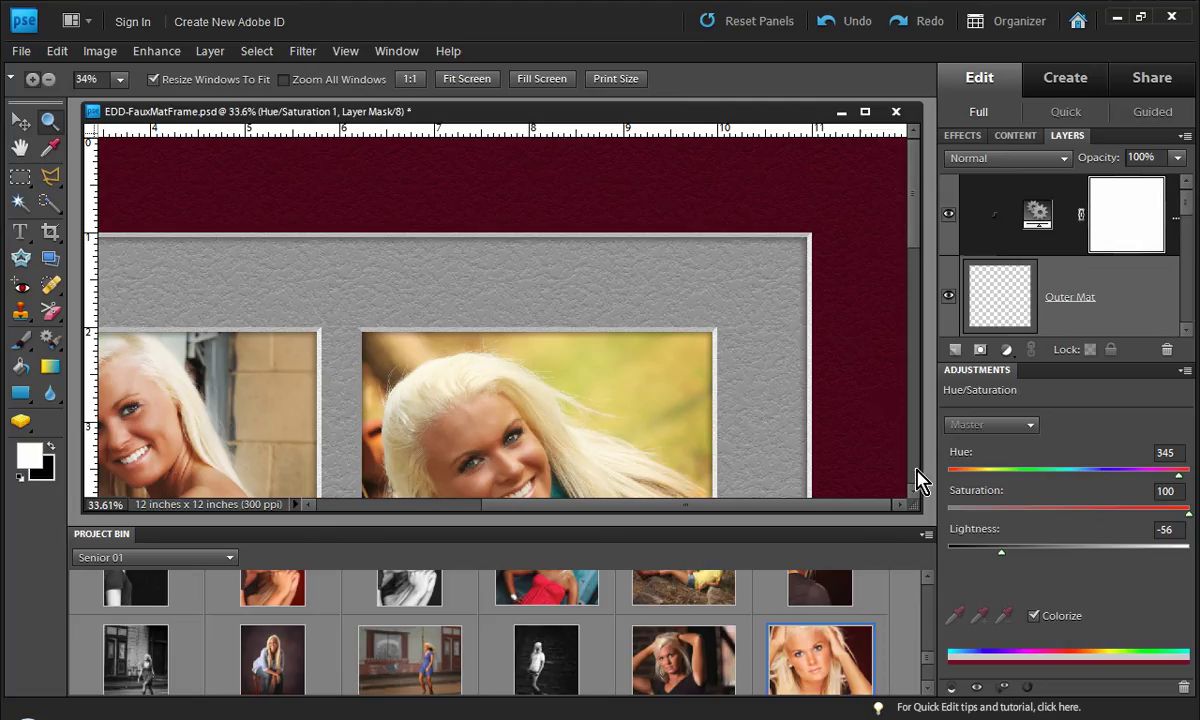
Step: Set Hue 69, Saturation 100 and Lightness +14 for a lime-green outer mat
left_click_drag(1002, 553, 1047, 578)
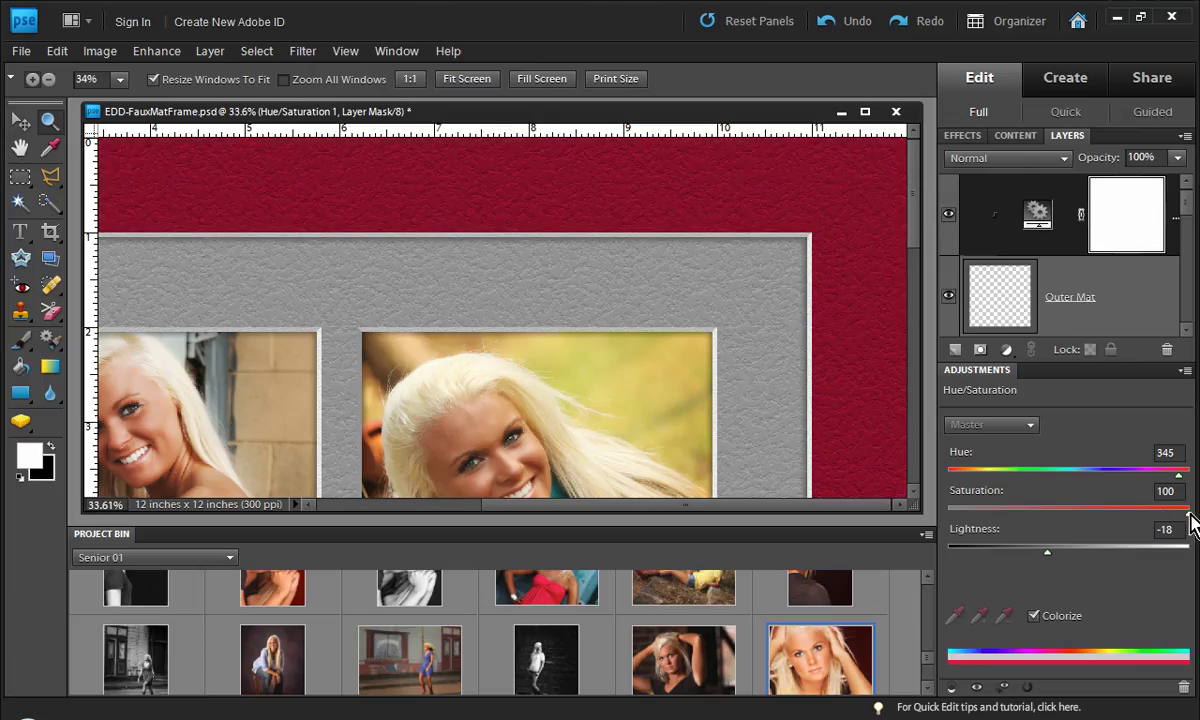
mouse_move(1188, 509)
left_mouse_down()
mouse_move(1050, 512)
mouse_move(1120, 532)
mouse_move(1195, 530)
mouse_move(1085, 565)
mouse_move(1197, 527)
left_mouse_up()
left_click_drag(1179, 477, 998, 503)
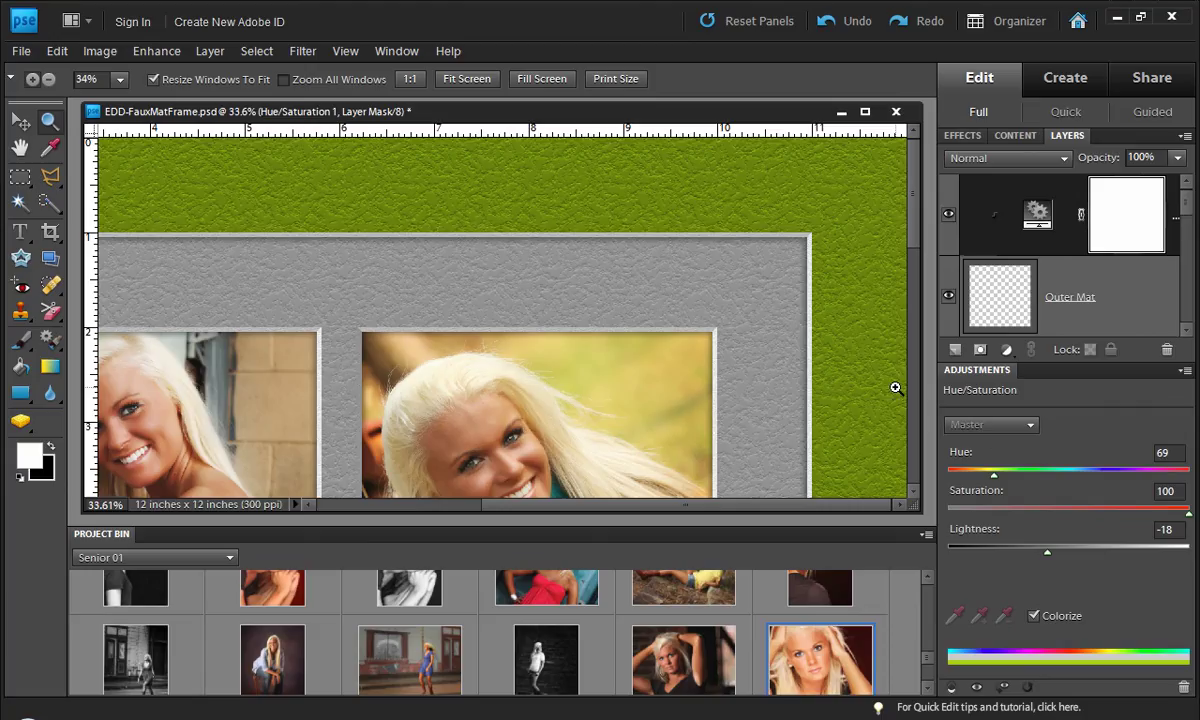
left_click_drag(1048, 551, 1085, 551)
Step: Zoom out until the full 12x12 four-photo layout fits, then scroll the Layers panel
scroll(739, 268, "down", 3)
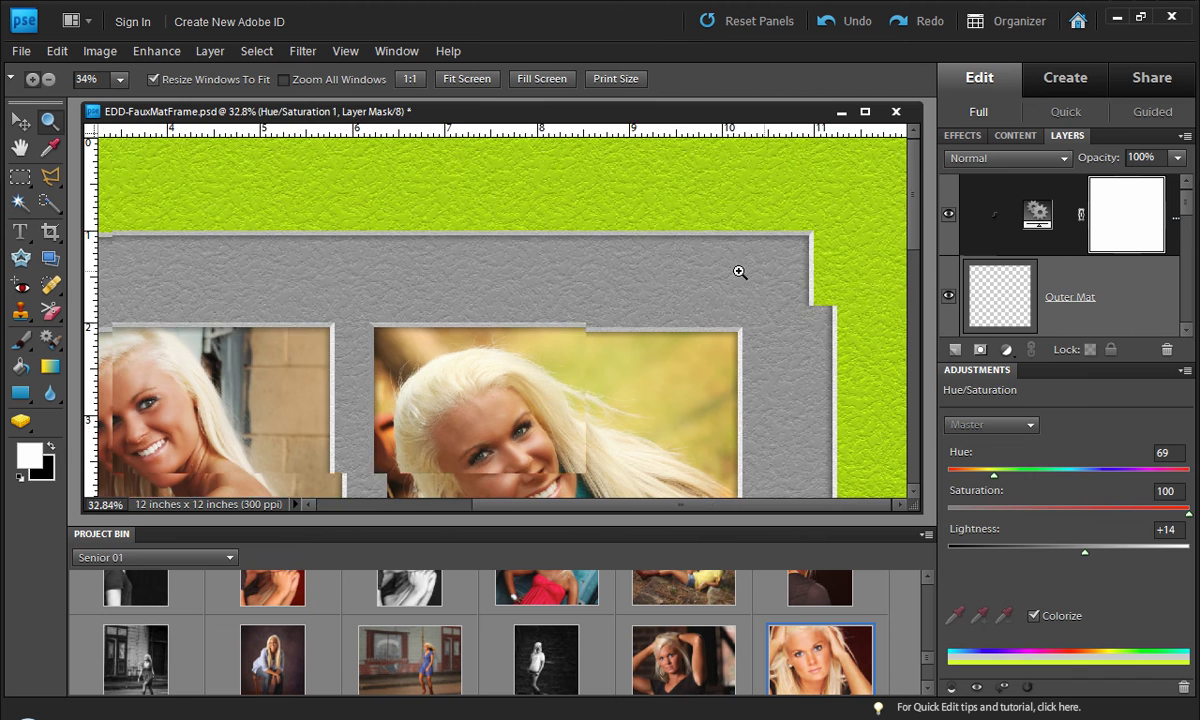
scroll(665, 252, "down", 4)
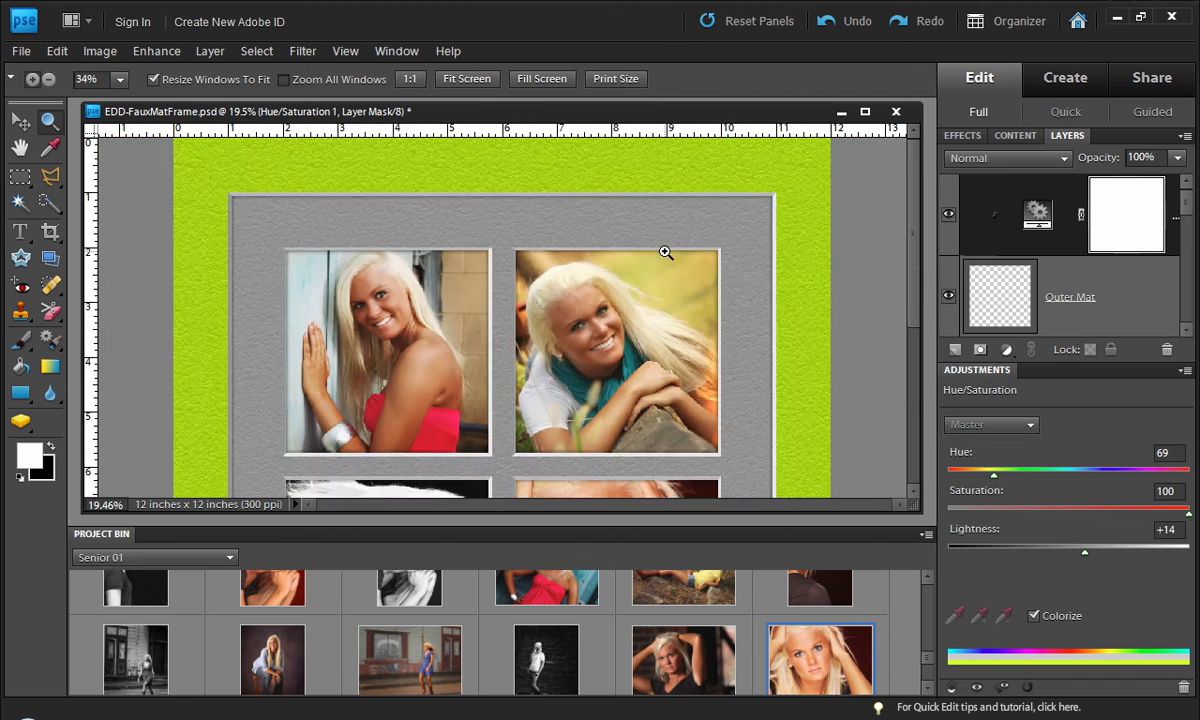
scroll(665, 252, "down", 3)
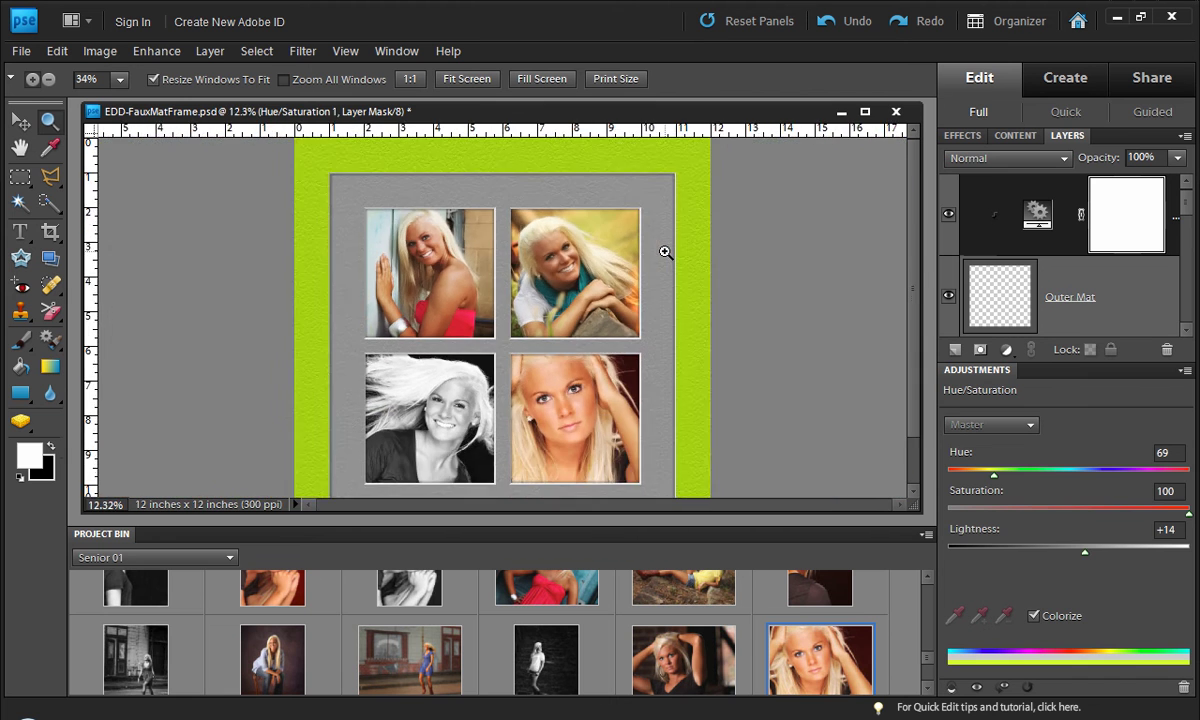
scroll(577, 267, "up", 1)
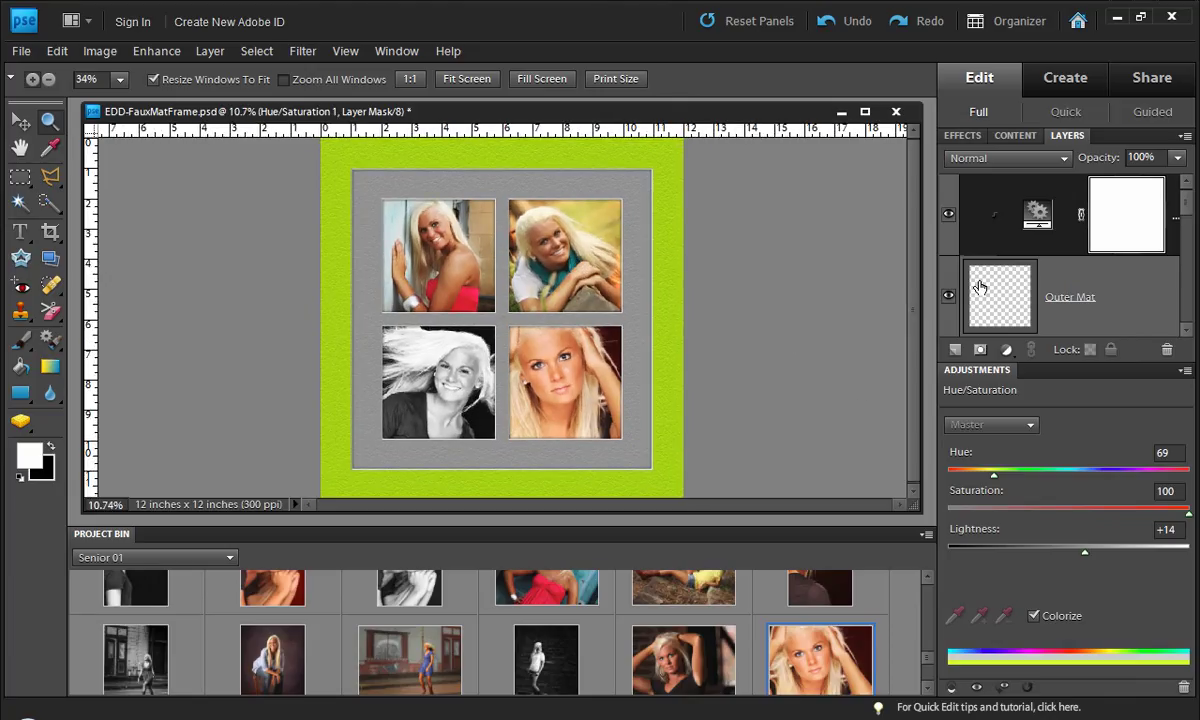
left_click_drag(1188, 206, 1195, 234)
Step: Add a colorized Hue/Saturation adjustment layer clipped to the Inner Mat layer, tinting it dusty pink
left_click(1064, 283)
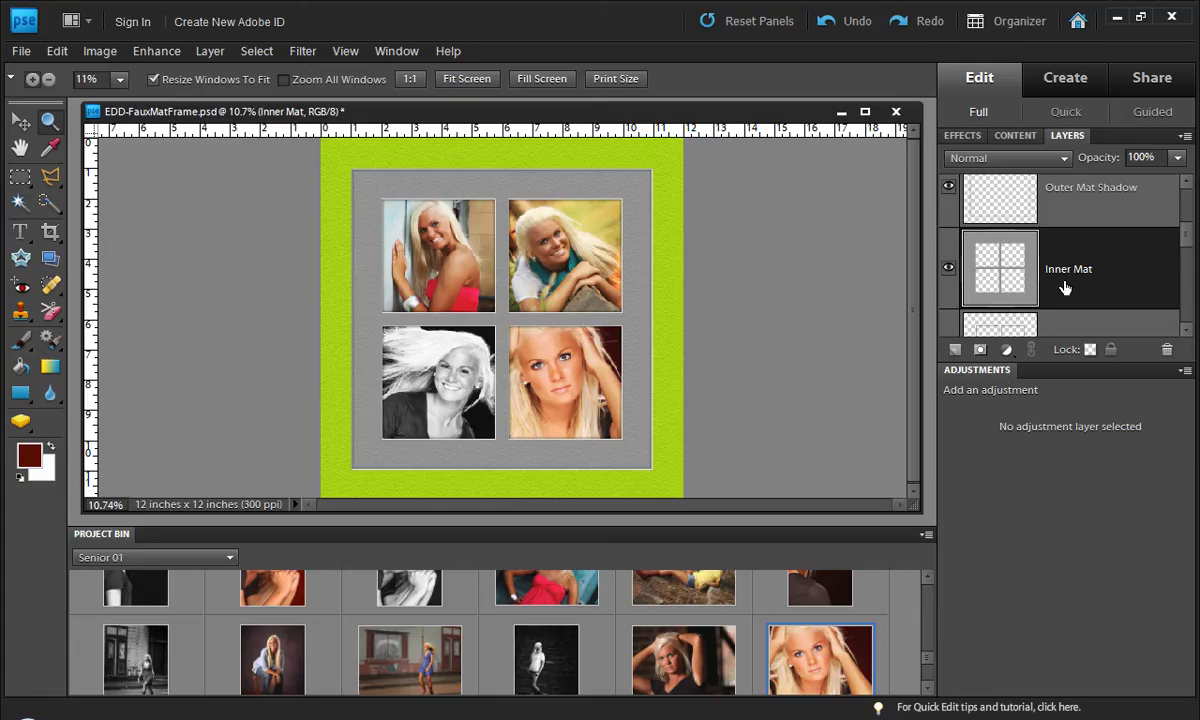
left_click(1006, 349)
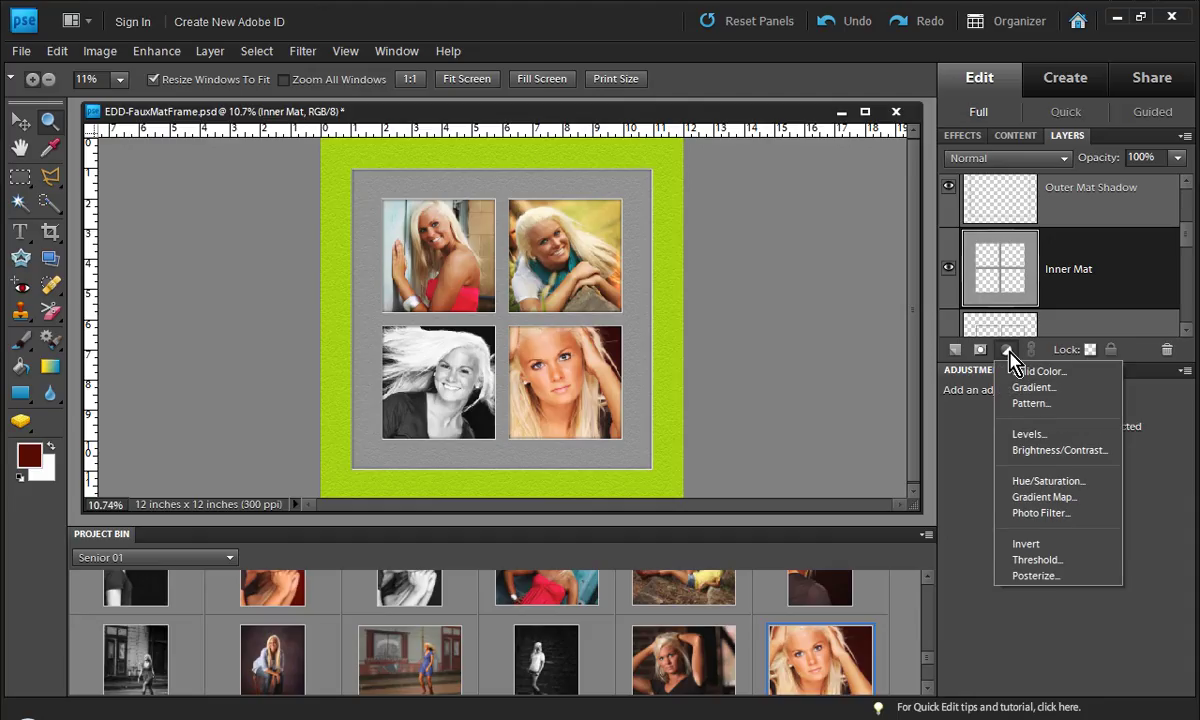
left_click(1055, 482)
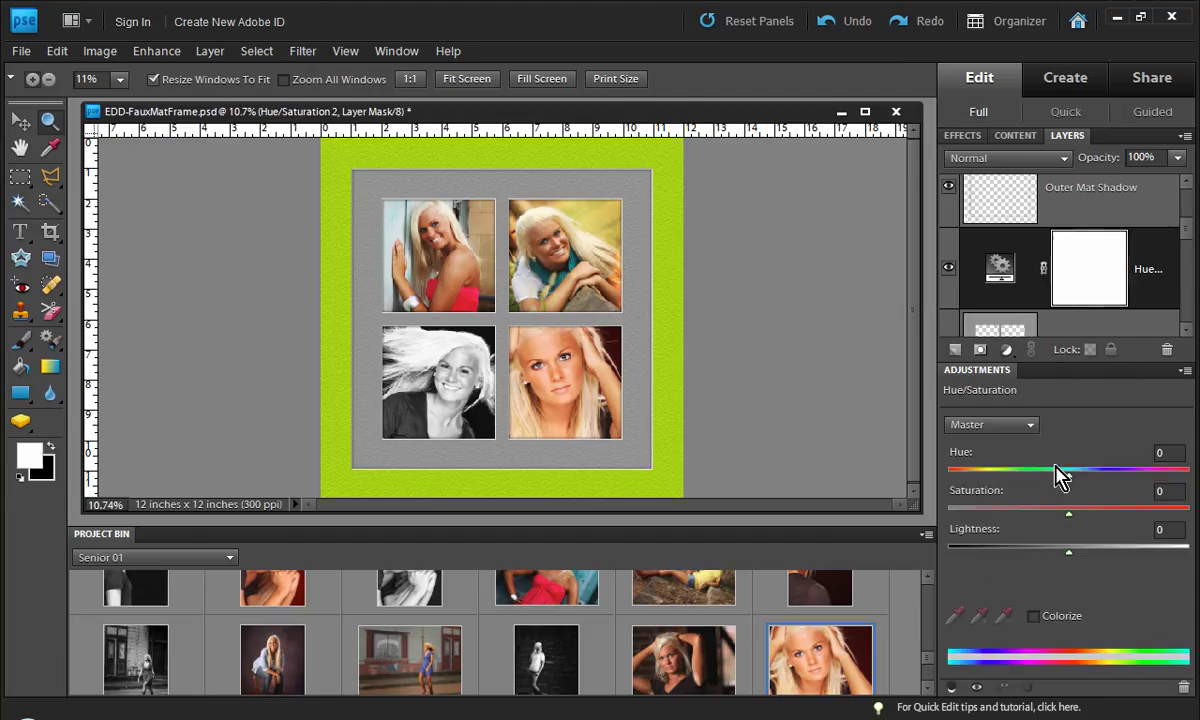
left_click(1034, 616)
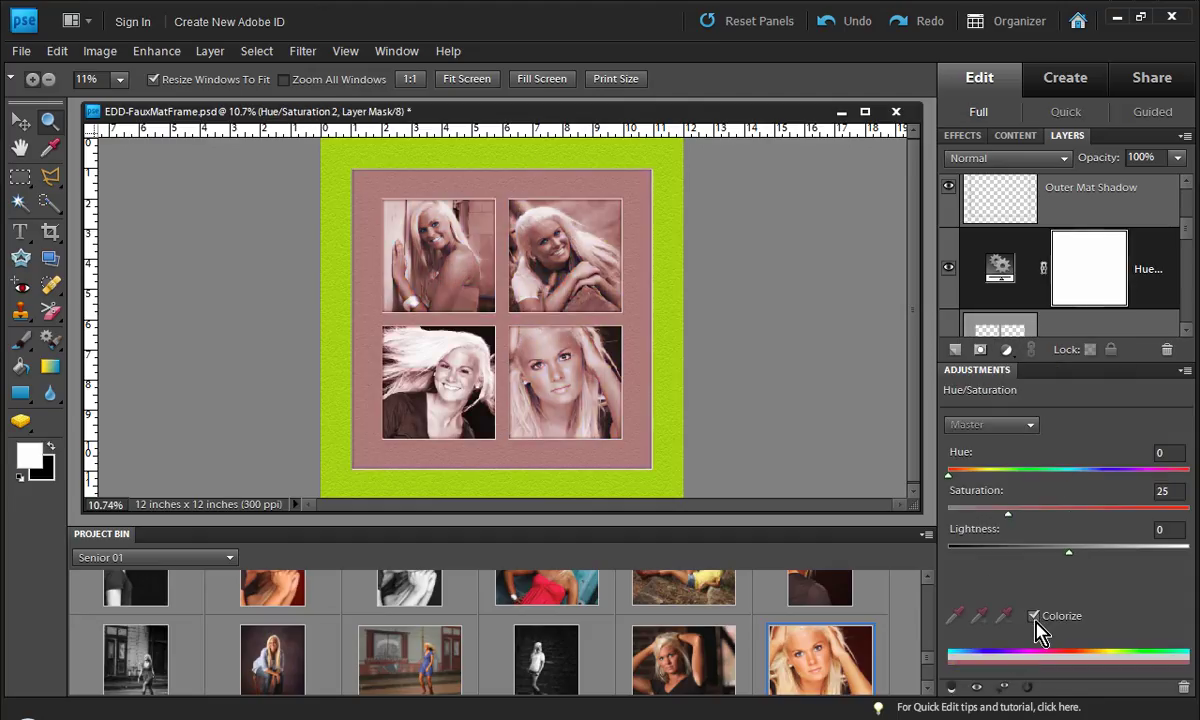
left_click(953, 697)
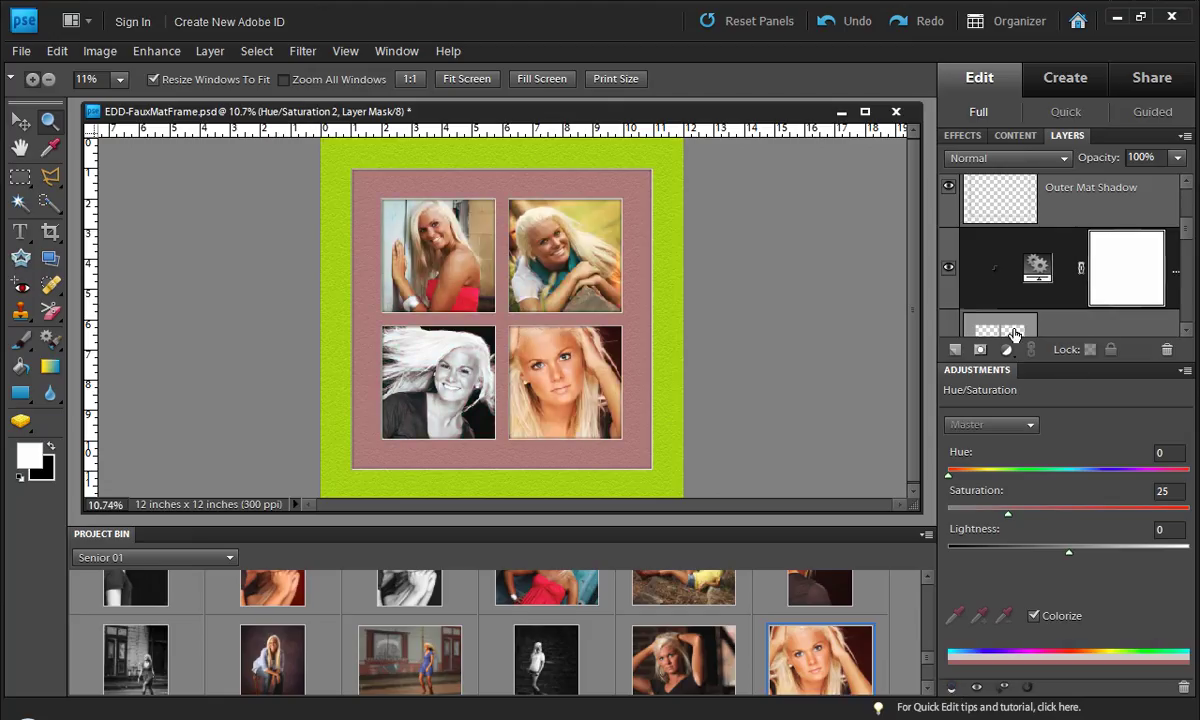
Step: Set the inner mat's Hue/Saturation to Hue 300, Saturation 100 and Lightness -30
left_click_drag(1011, 516, 1192, 515)
left_click_drag(950, 476, 1150, 480)
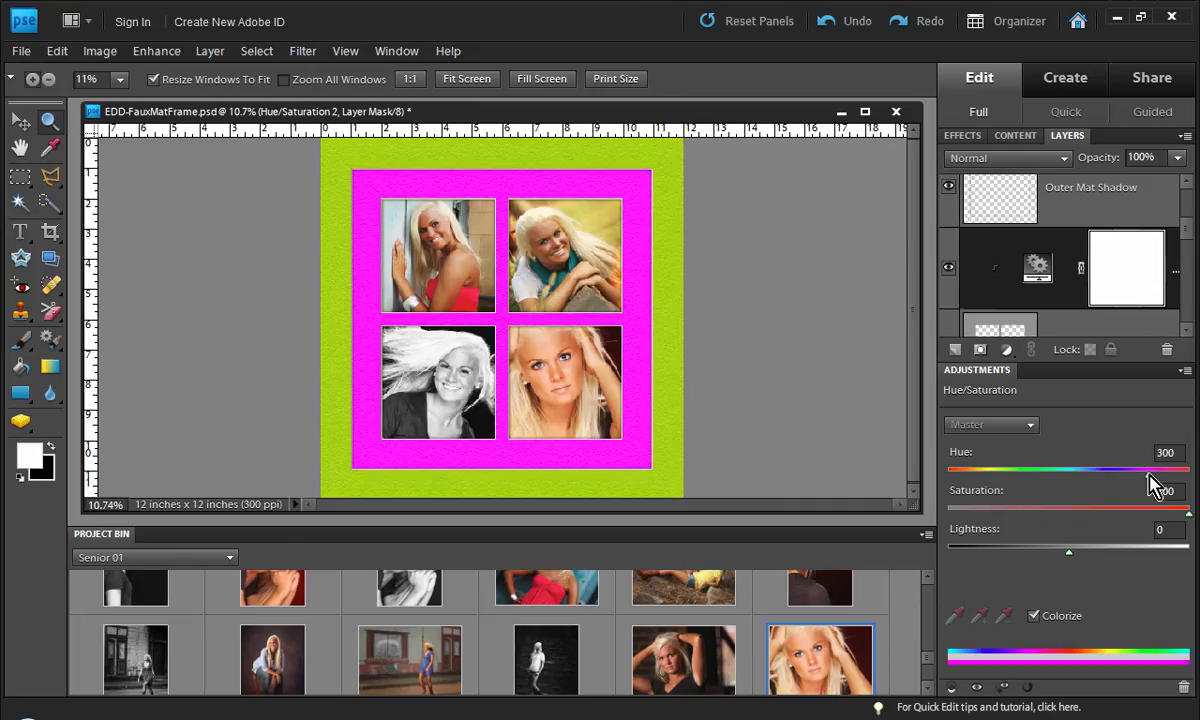
left_click_drag(1068, 551, 1030, 560)
left_click_drag(635, 270, 855, 364)
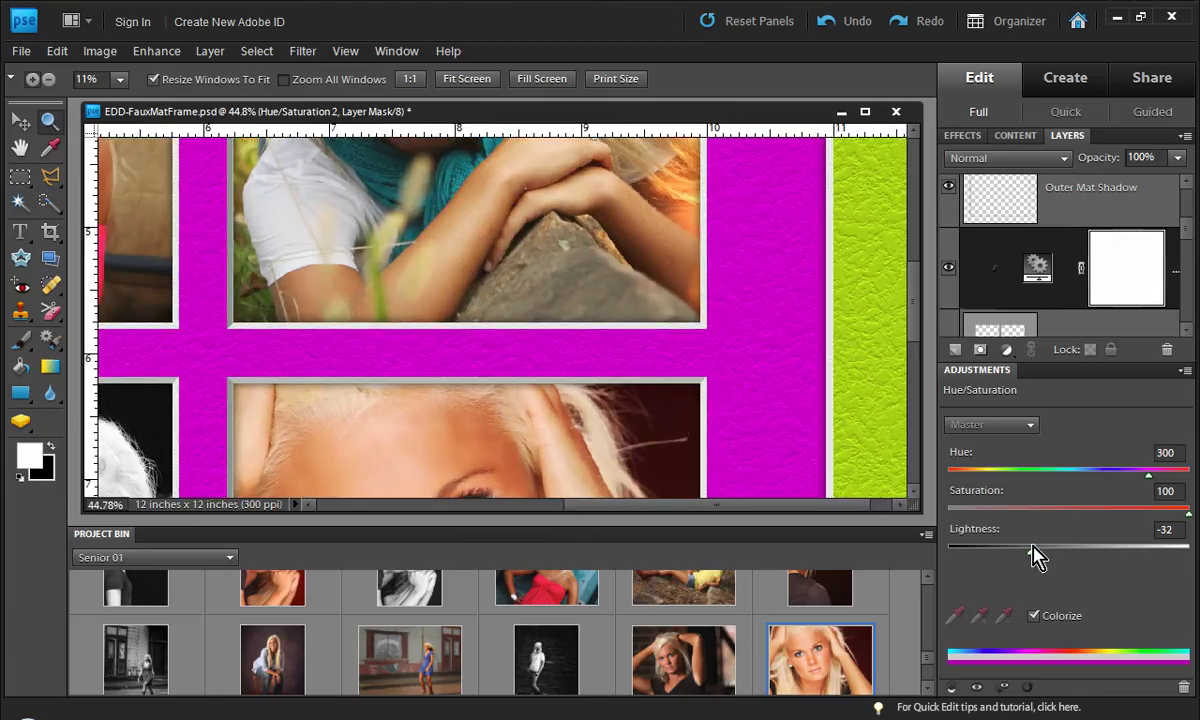
mouse_move(1032, 553)
left_mouse_down()
mouse_move(1066, 555)
mouse_move(1032, 553)
left_mouse_up()
right_click(674, 350)
Step: Inspect the magenta and lime-green mat edge at Actual Pixels, then zoom out and enlarge the window
left_click(720, 377)
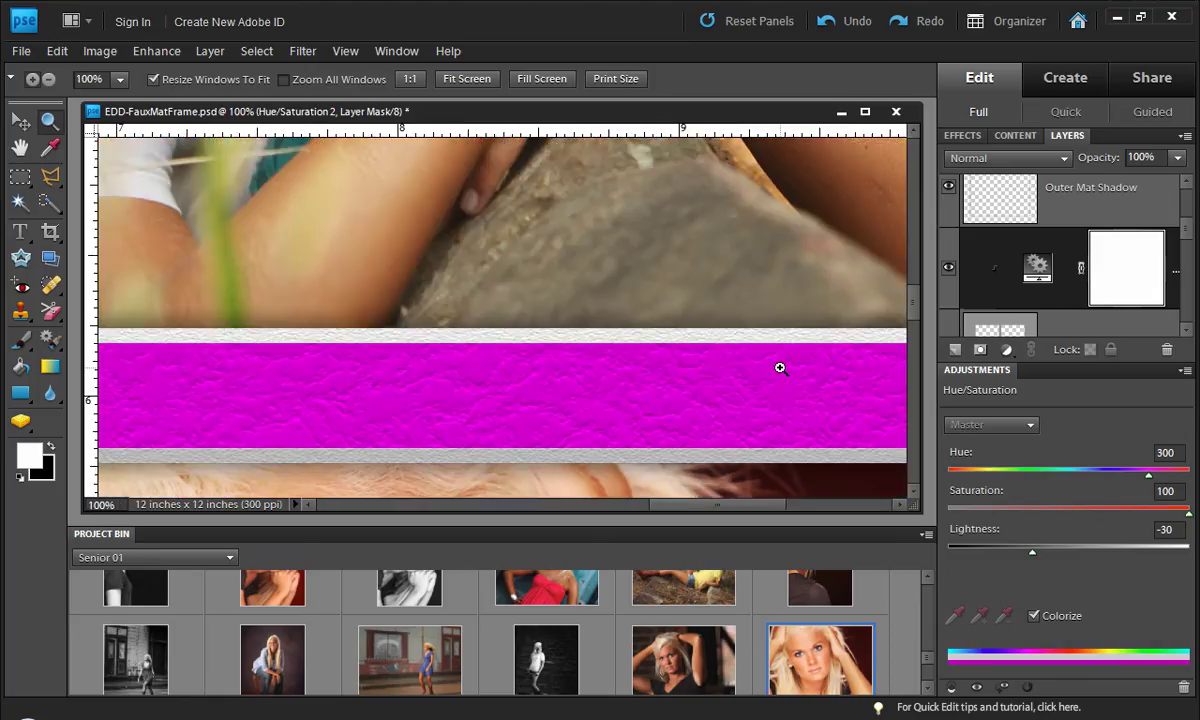
left_click_drag(651, 364, 396, 351)
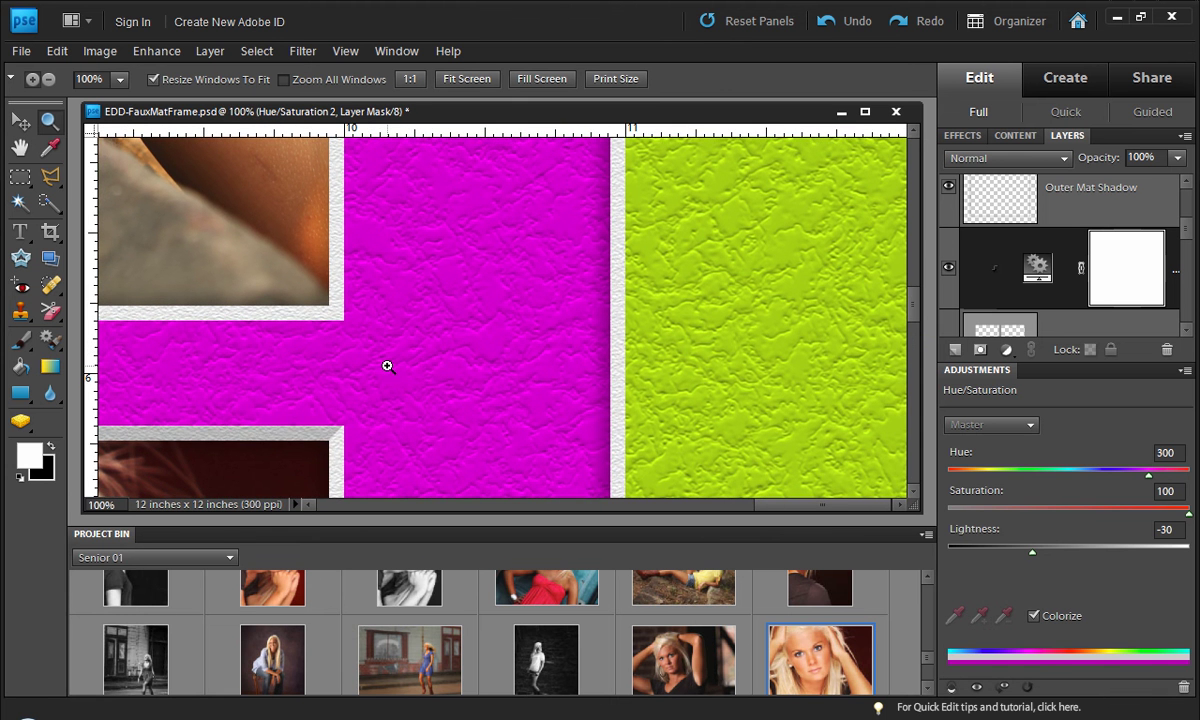
scroll(388, 367, "down", 6)
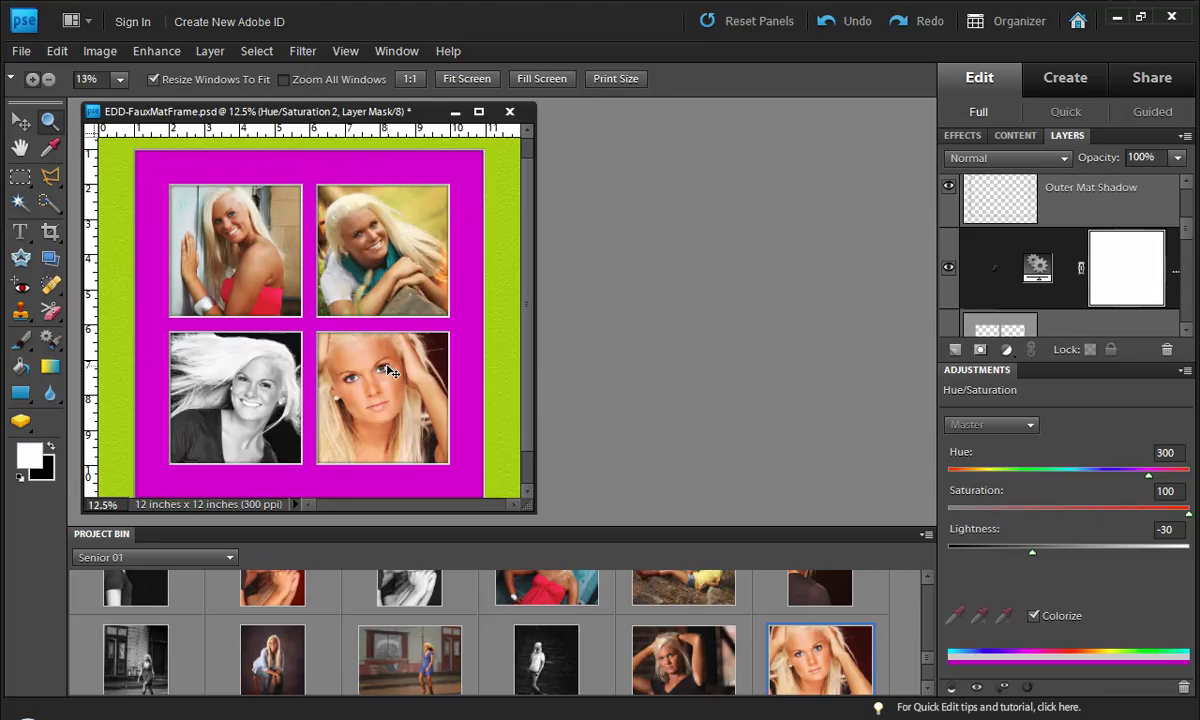
scroll(390, 372, "down", 1)
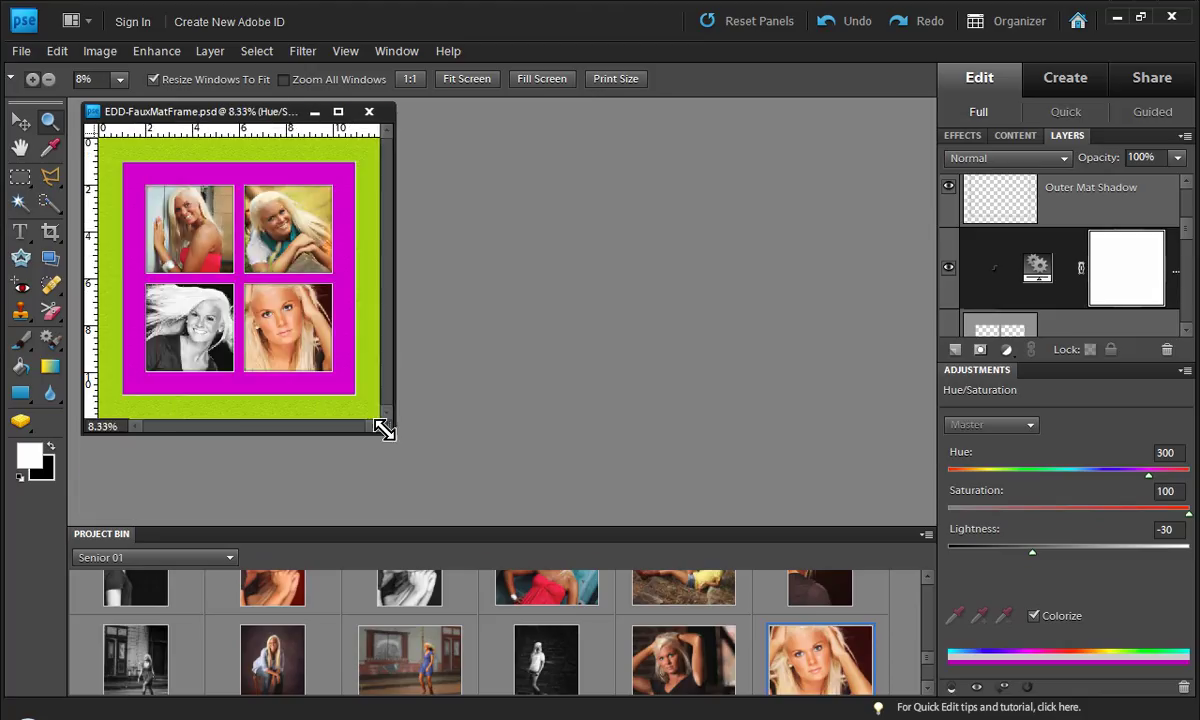
left_click_drag(383, 425, 568, 500)
left_click_drag(255, 314, 255, 314)
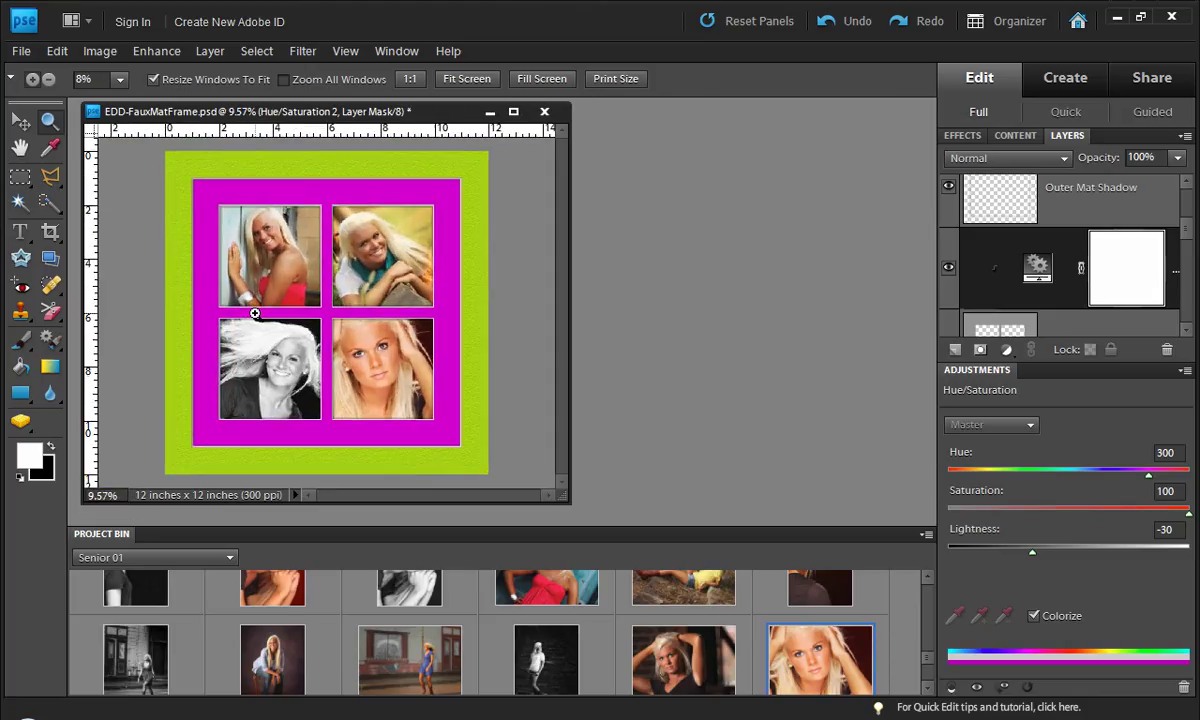